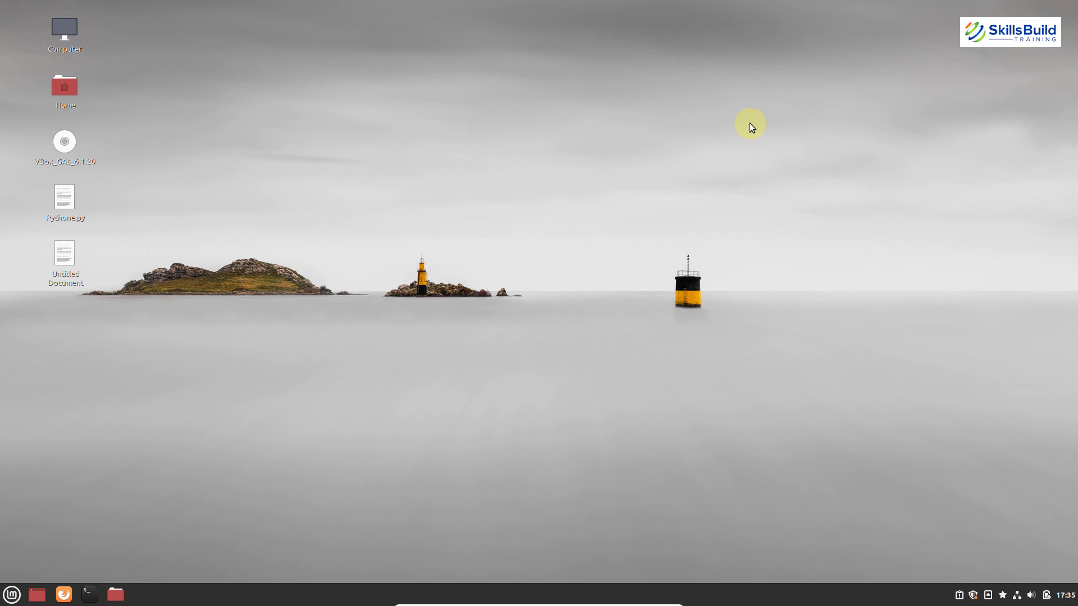
Launch Synaptic Package Manager and authenticate with the account password
key("super")
type("syna")
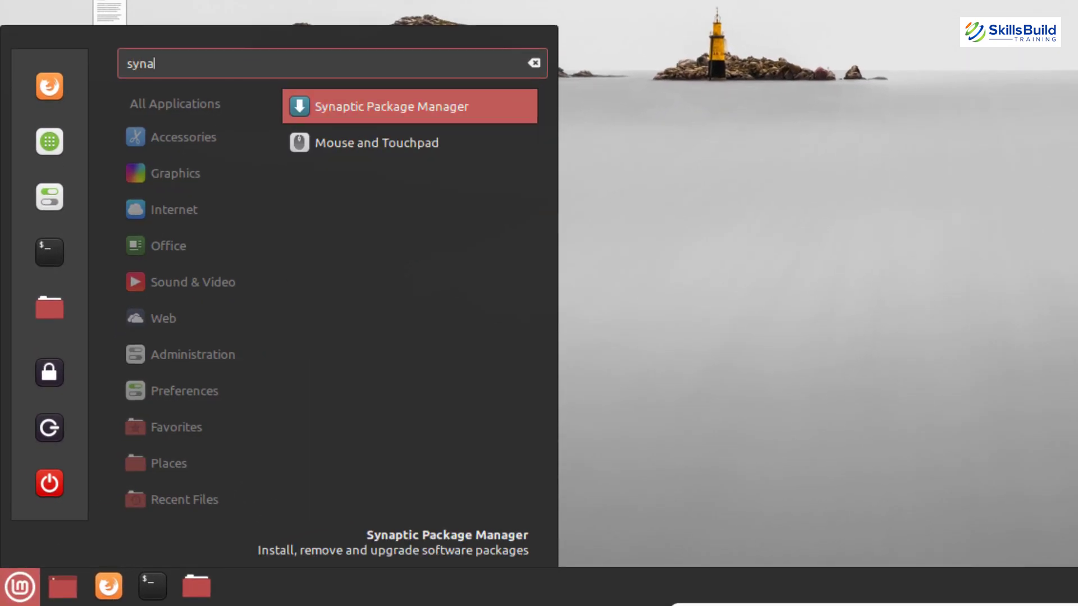
key("Return")
type("•••••••")
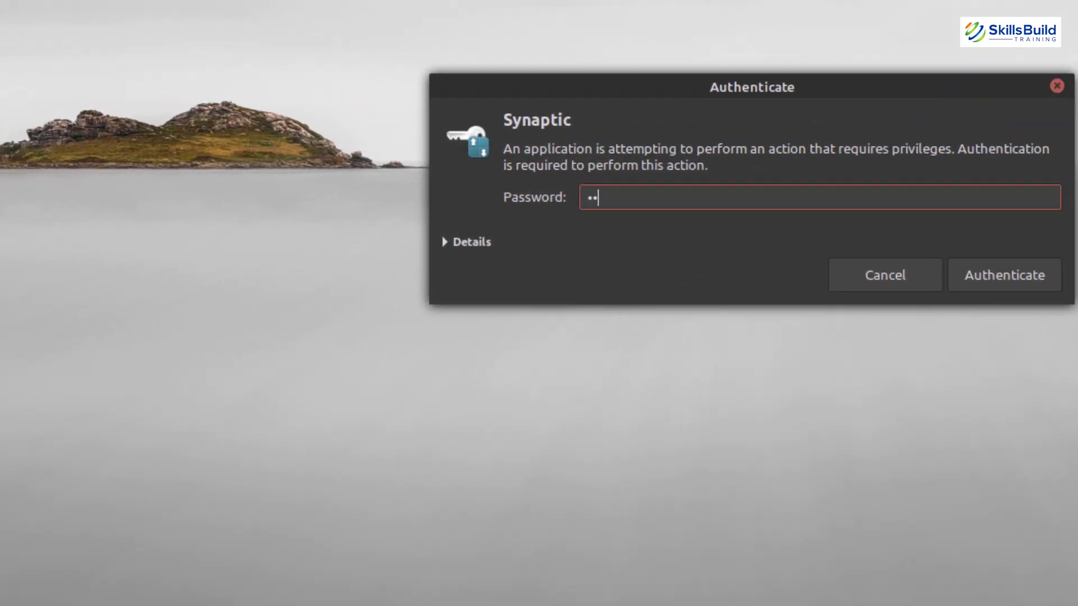
type("•")
key("Return")
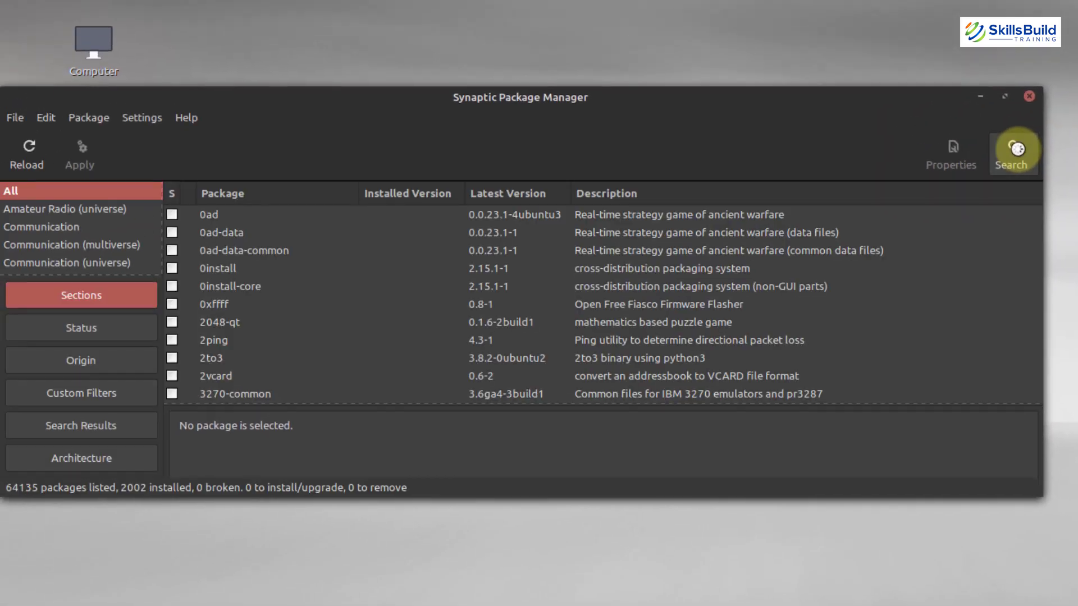
Search the package list for mscorefont
left_click(1018, 149)
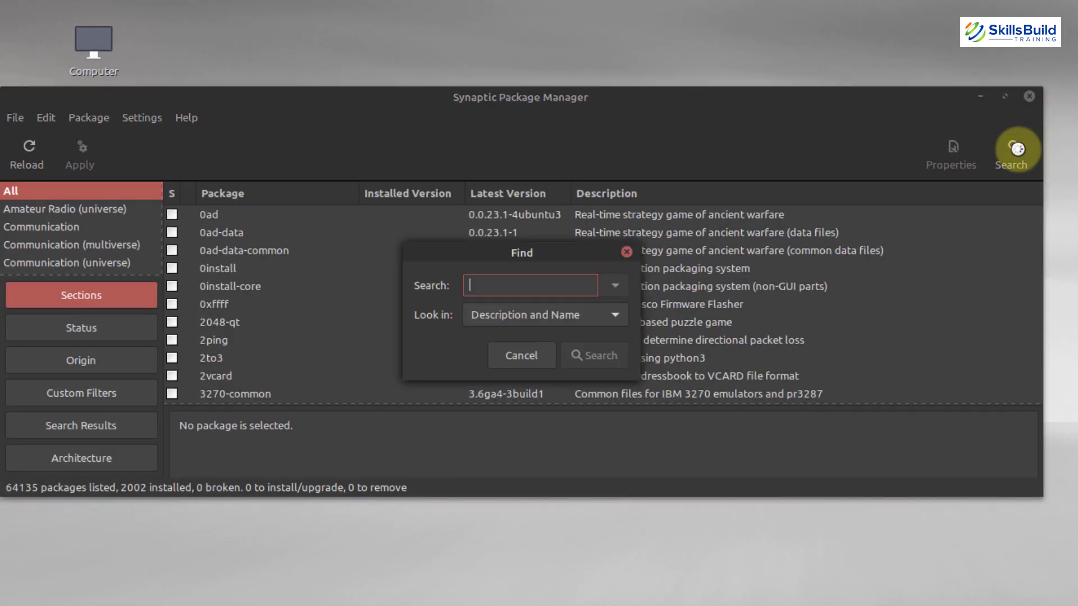
type("mscorefont")
key("Return")
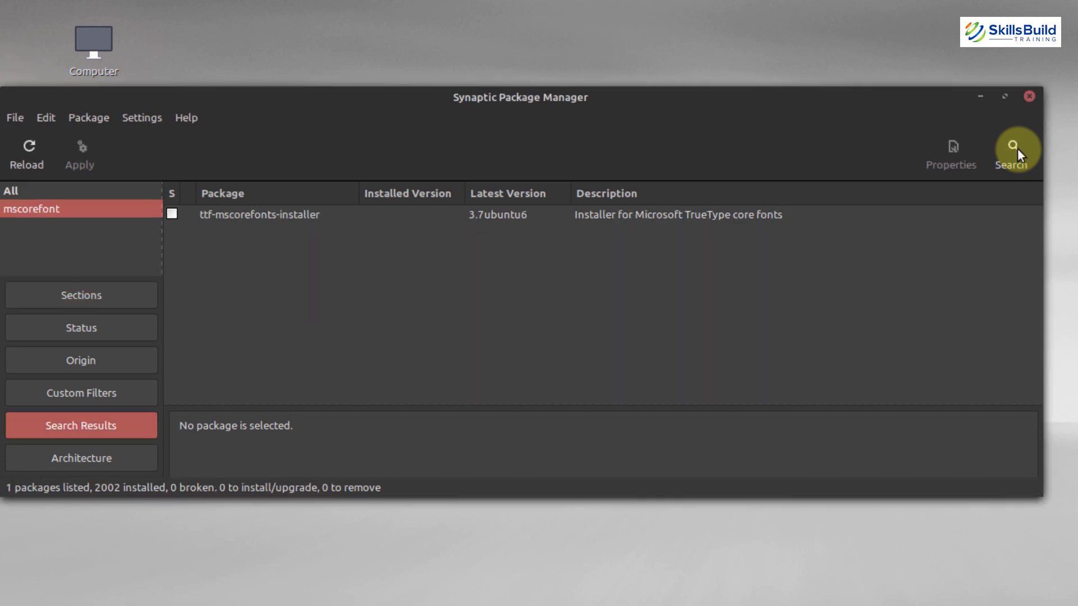
Mark ttf-mscorefonts-installer and its additional required packages for installation, and apply the marked changes
left_click(282, 216)
right_click(283, 216)
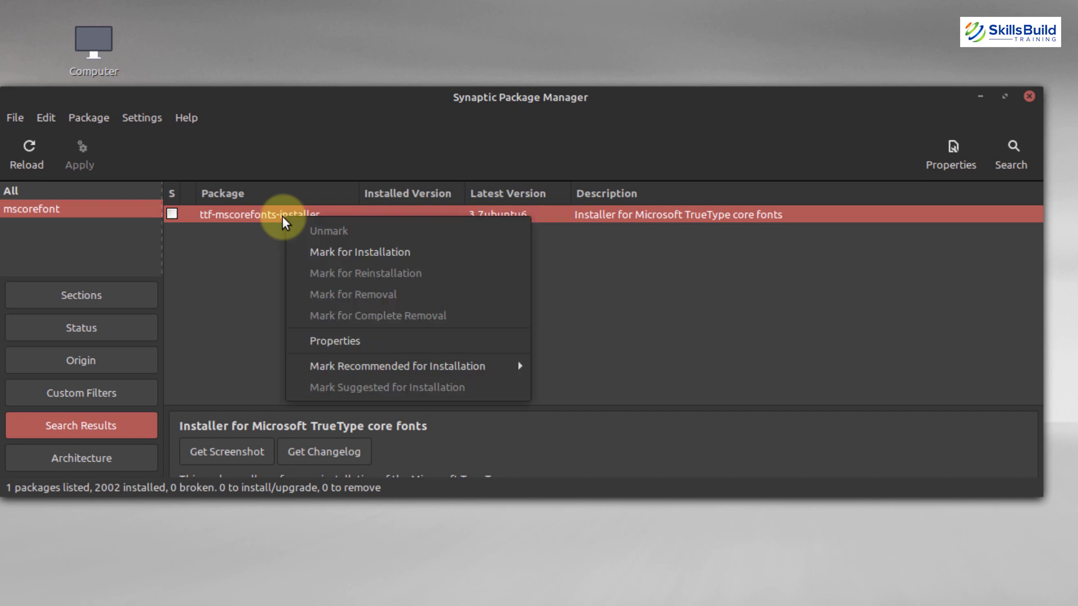
left_click(323, 252)
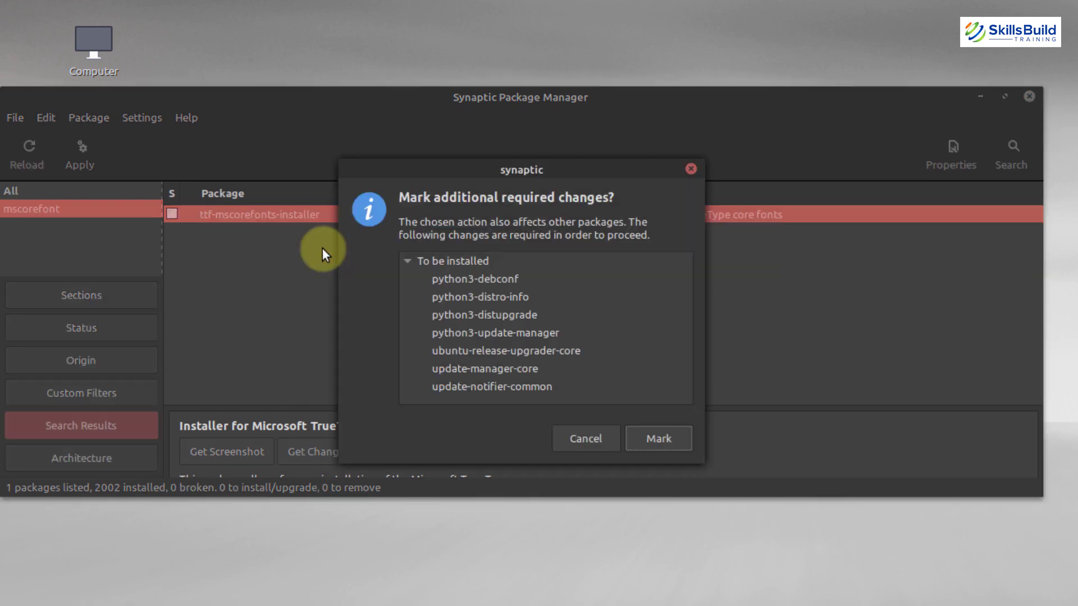
left_click(662, 448)
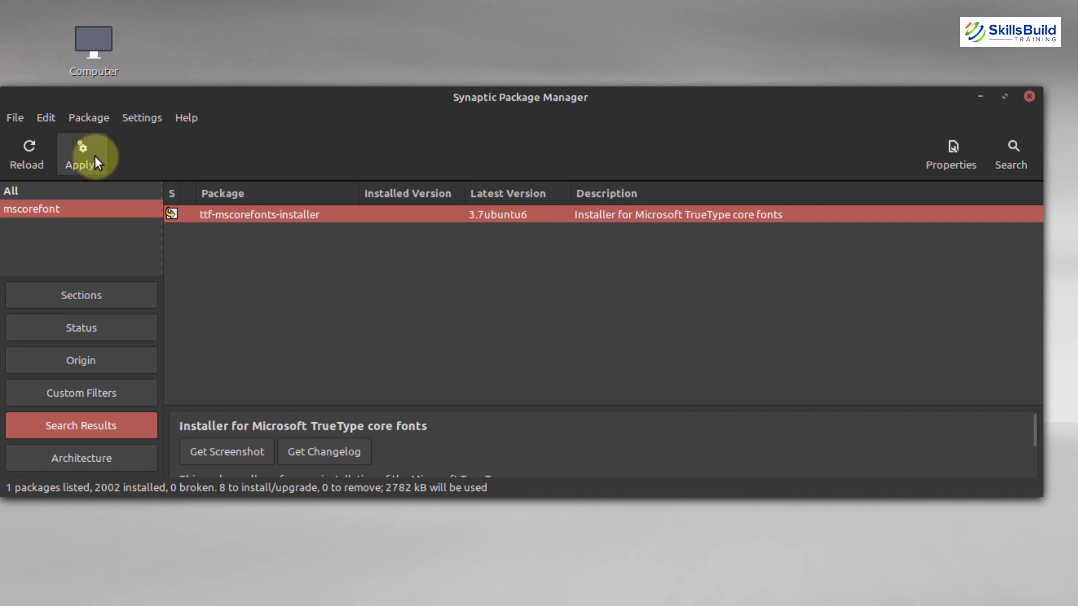
left_click(95, 157)
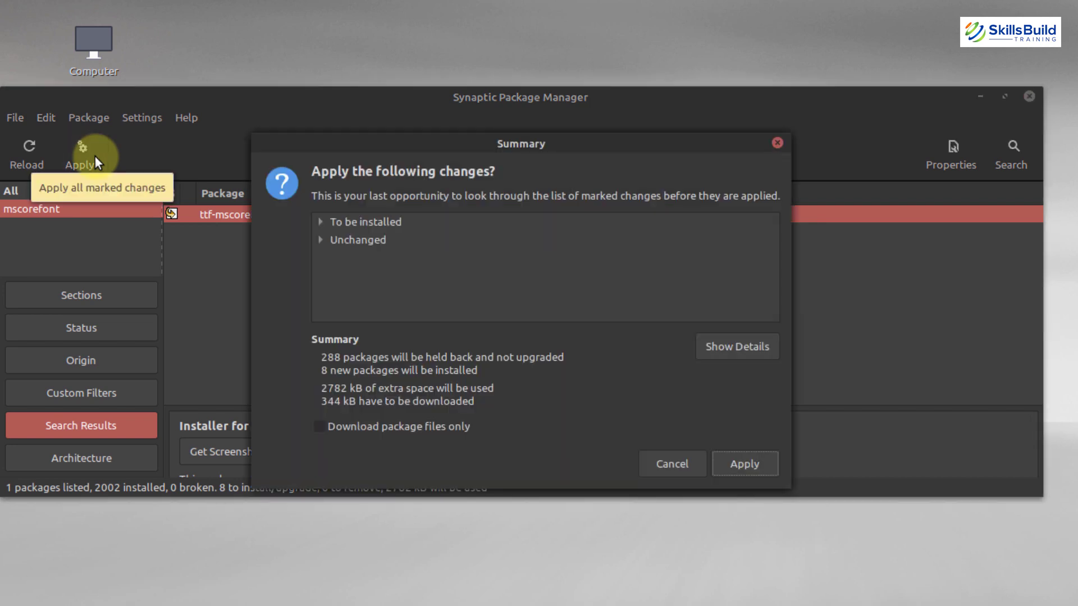
left_click(742, 464)
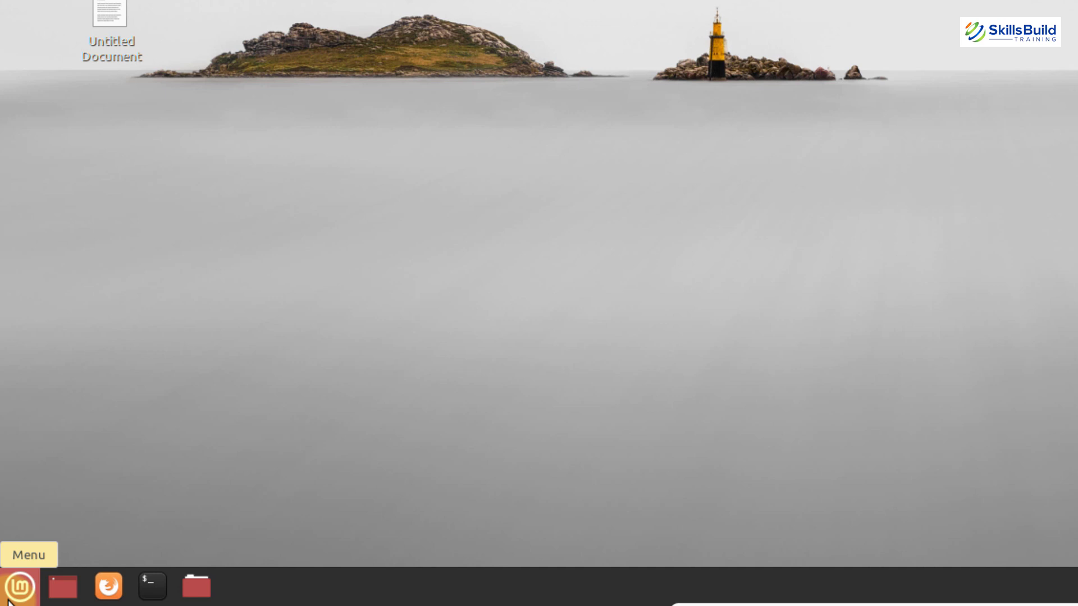
Launch Redshift and turn on its Autostart option
left_click(19, 587)
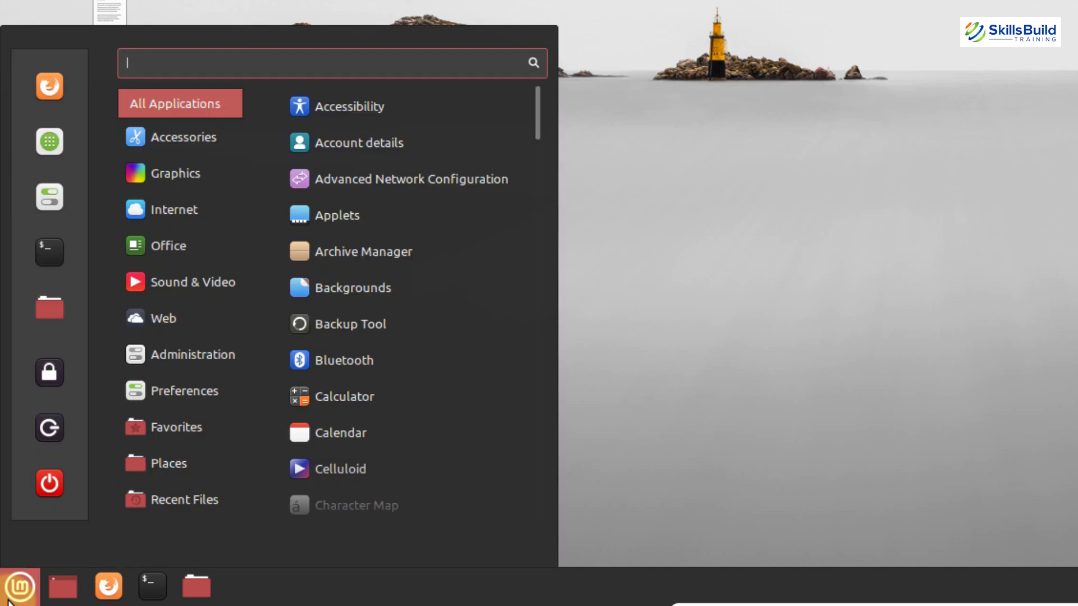
type("redsh")
left_click(88, 474)
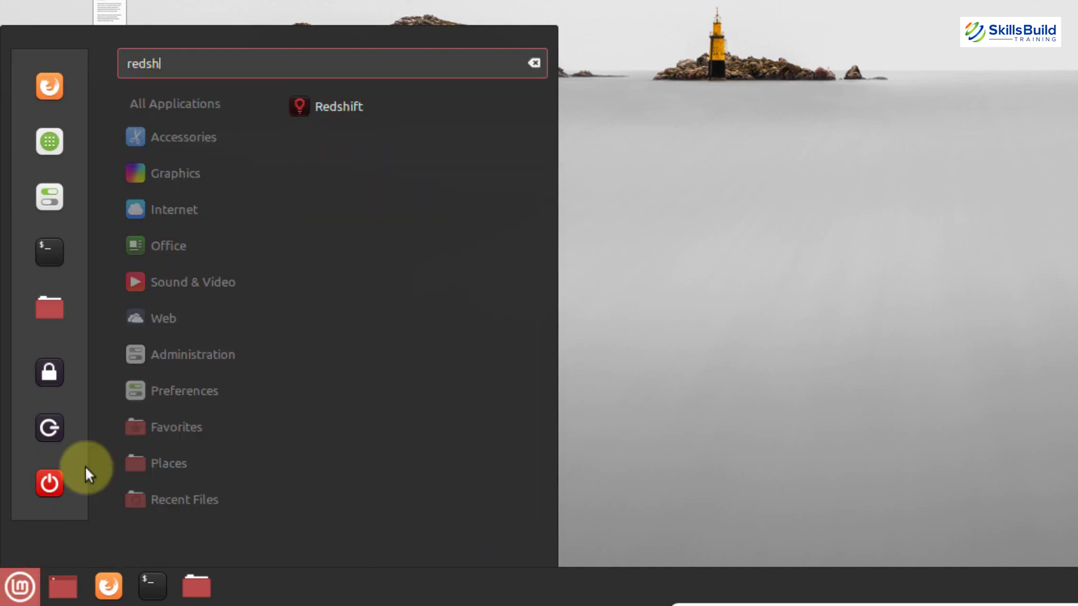
left_click(296, 107)
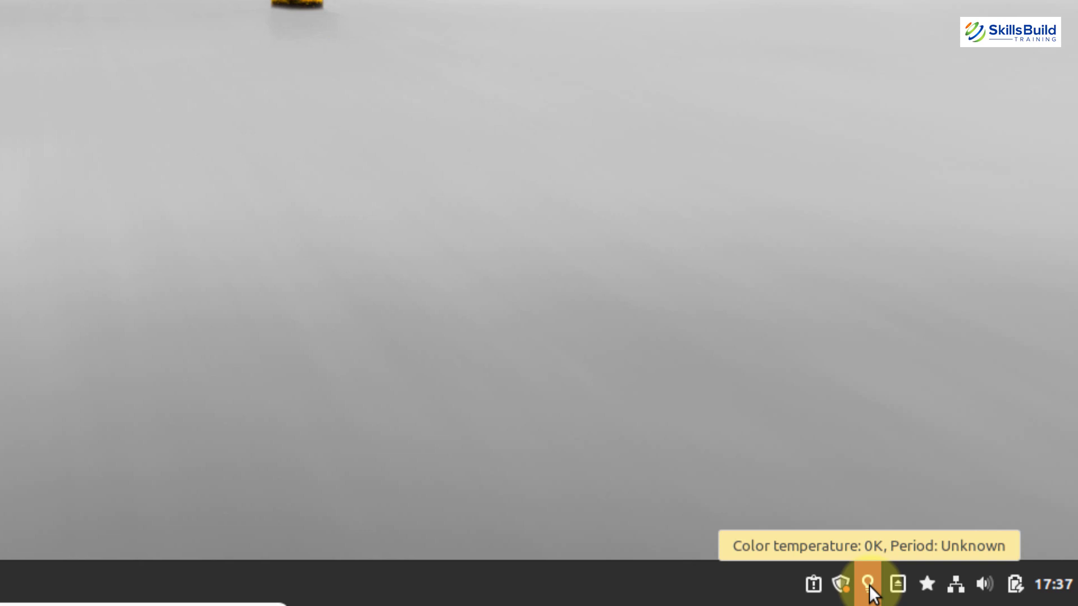
left_click(868, 584)
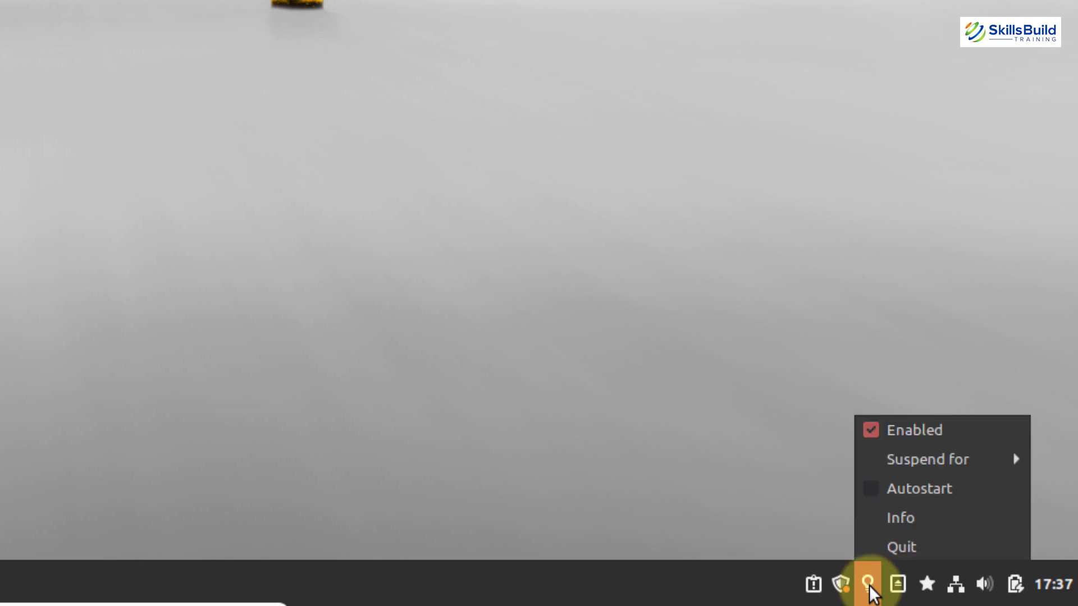
left_click(882, 497)
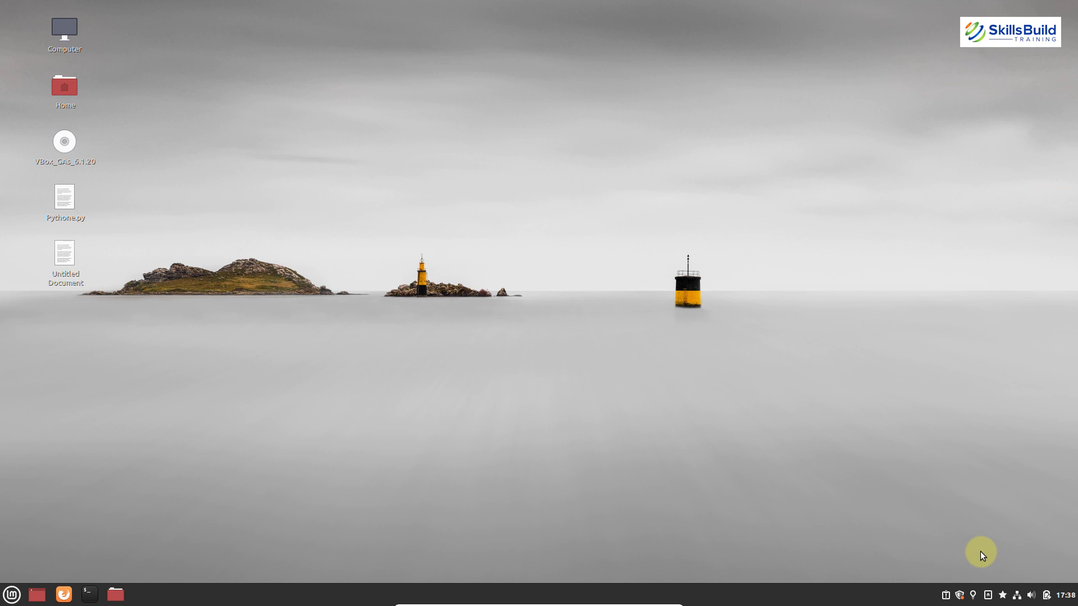
Find Software Manager among the installed applications and open it
key("super")
type("softw")
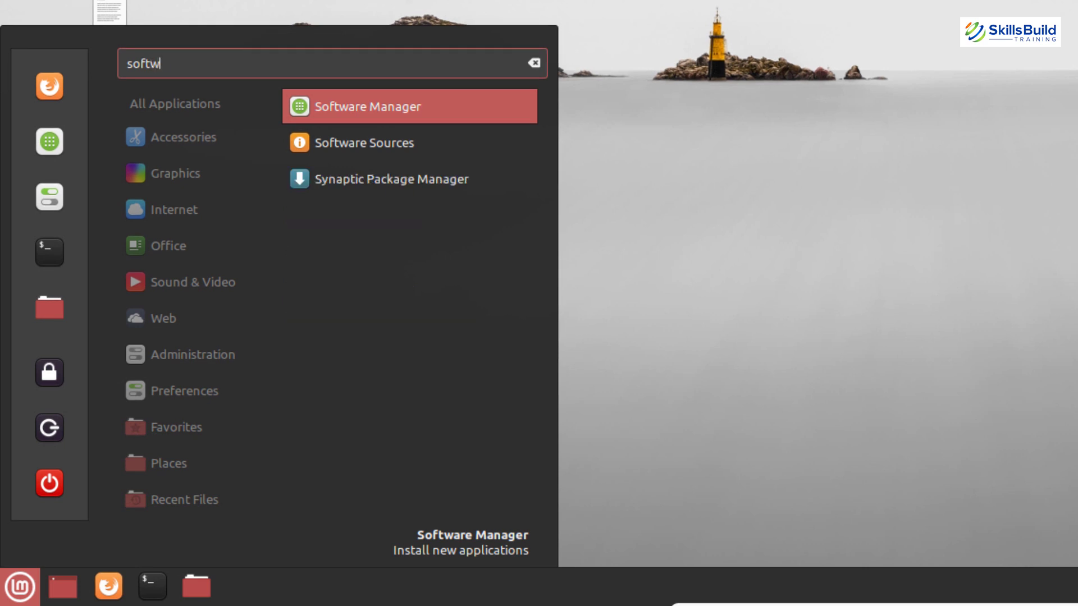
type("a")
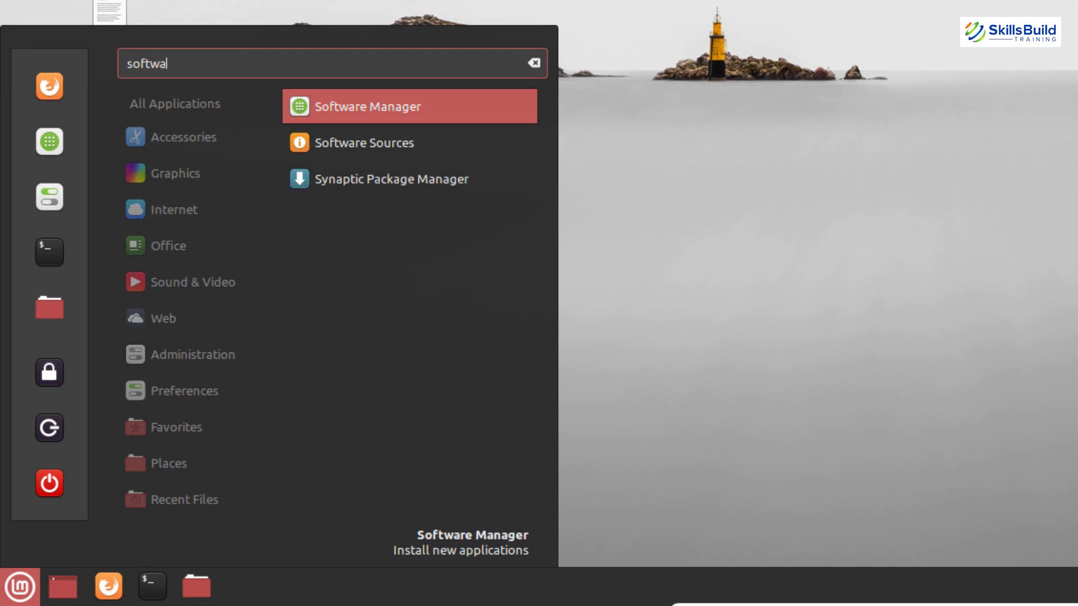
left_click(362, 107)
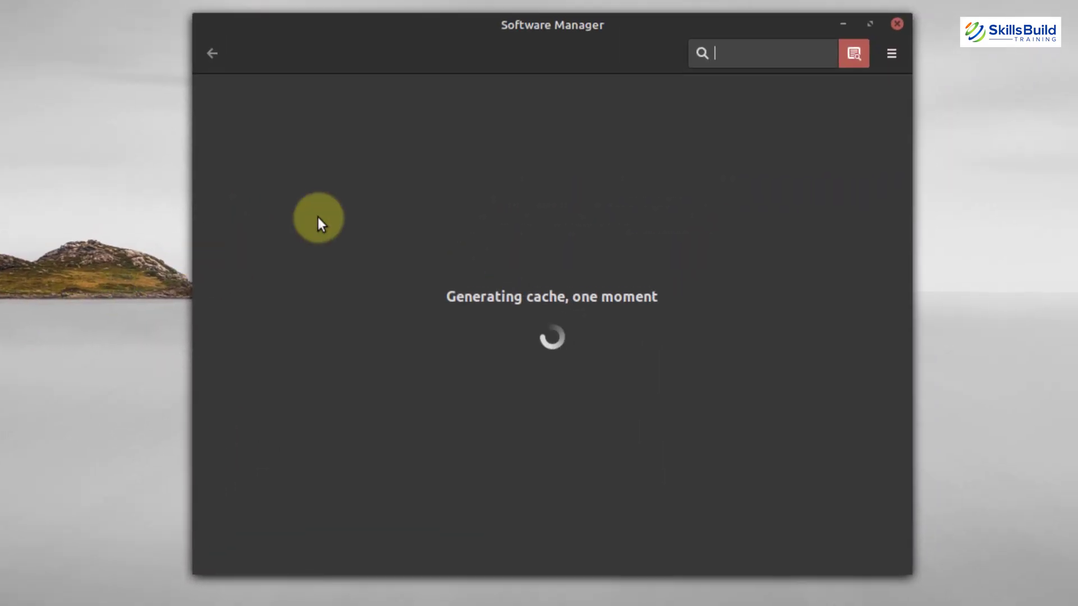
Find Clipit in the software catalogue and install it, authenticating with the account password
type("clipit")
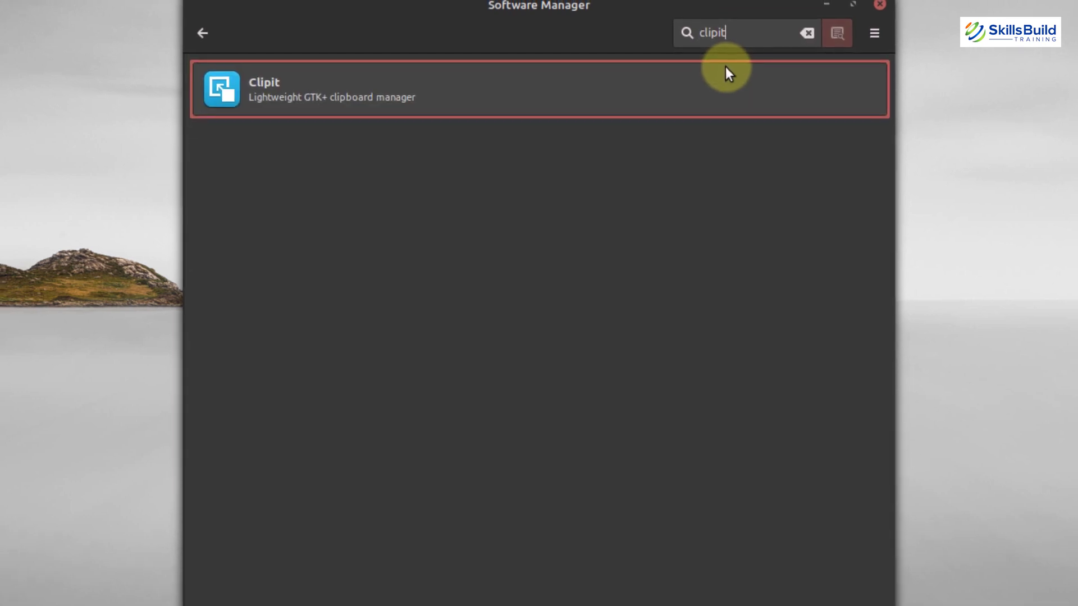
left_click(270, 95)
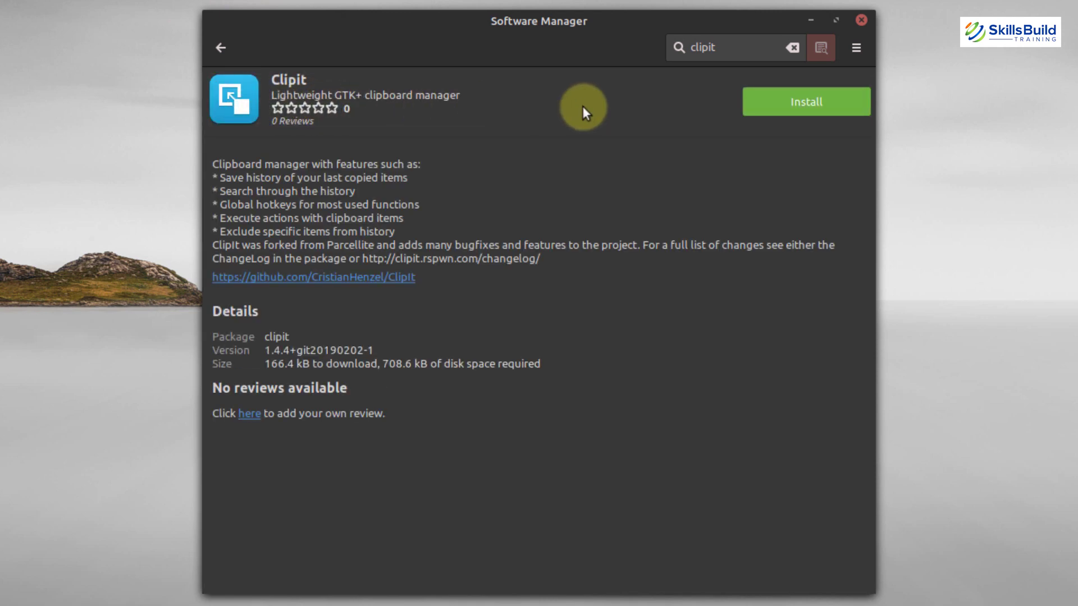
left_click(812, 107)
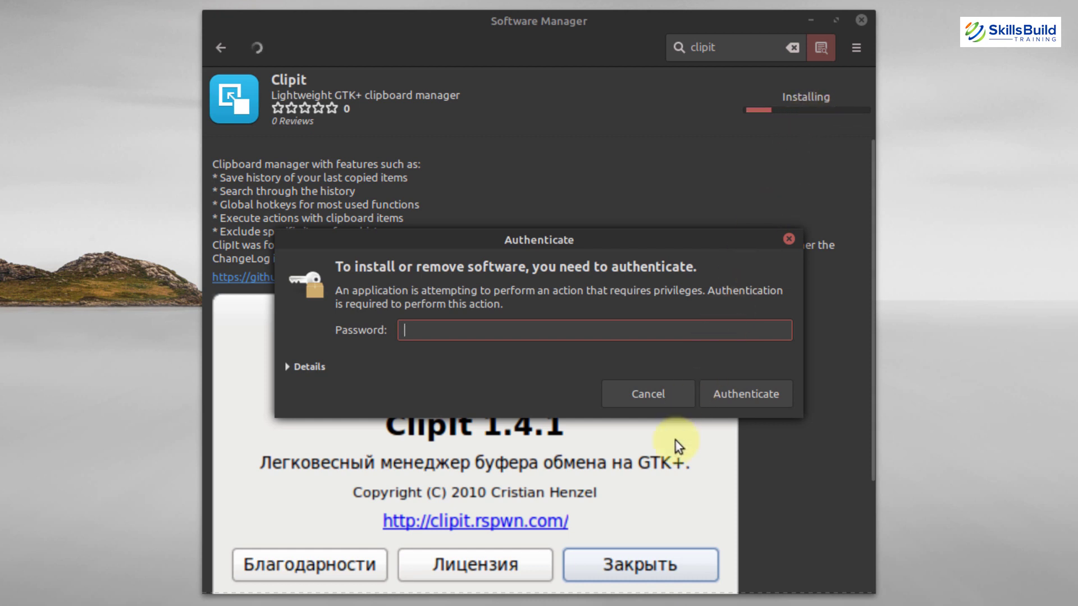
type("*********")
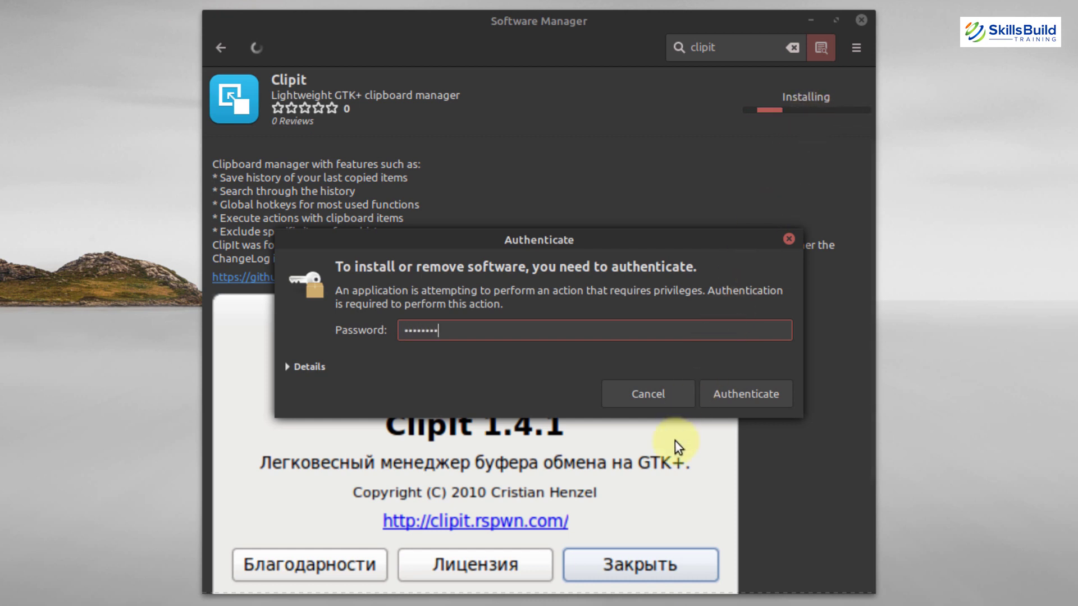
key("Return")
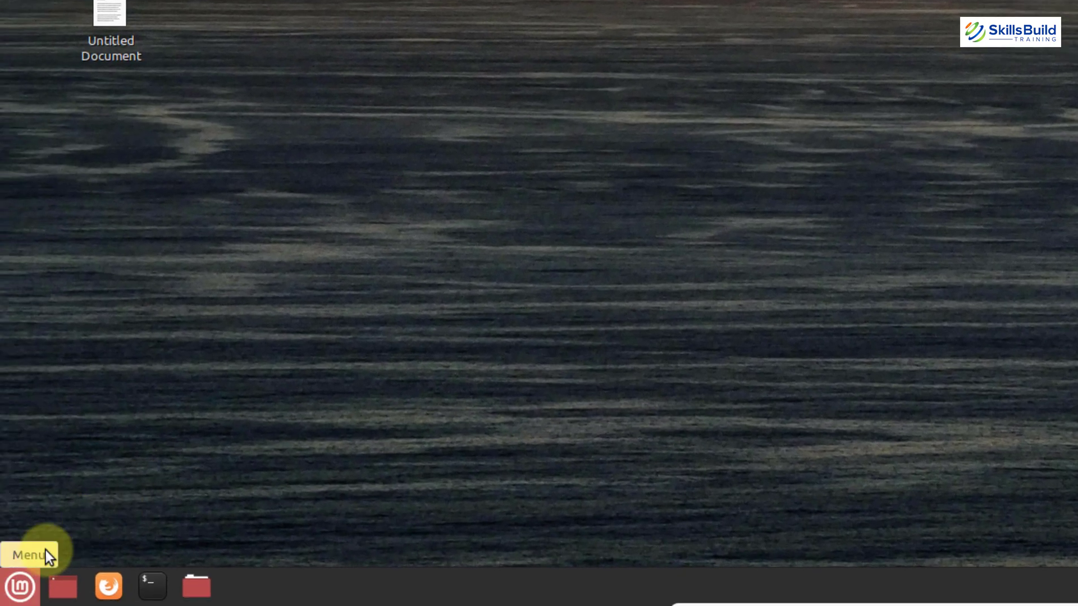
Launch the ClipIt clipboard manager
left_click(22, 586)
type("clip")
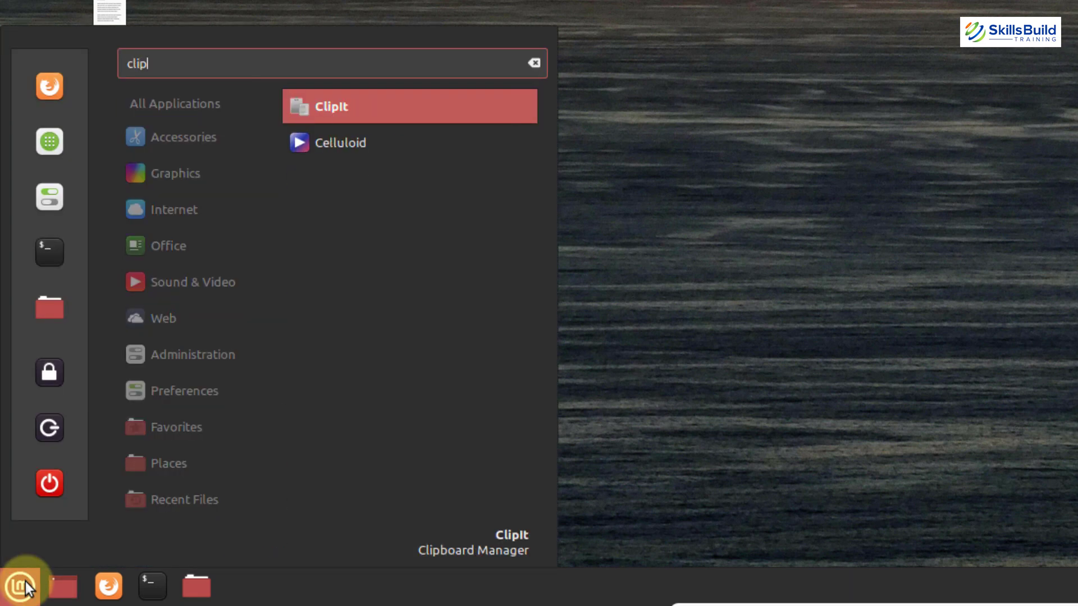
key("Return")
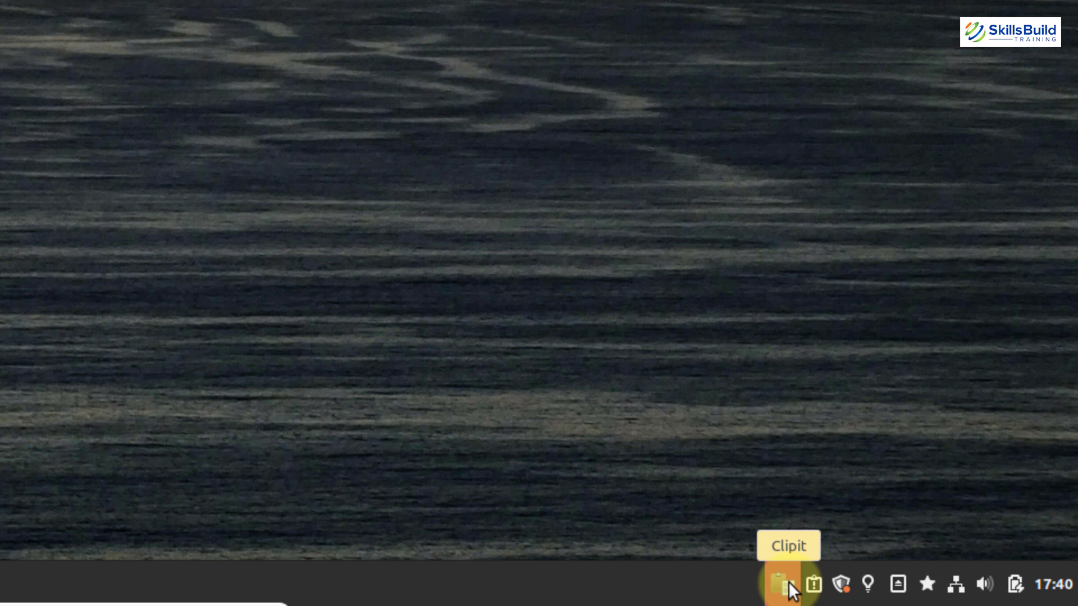
Open ClipIt's preferences and display the History settings
left_click(789, 589)
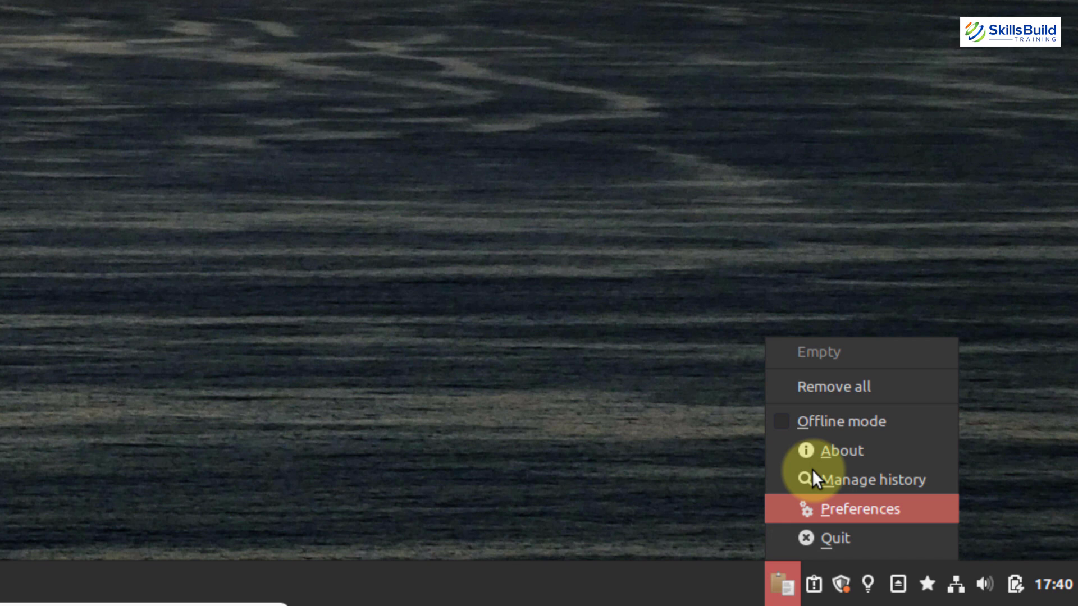
left_click(831, 509)
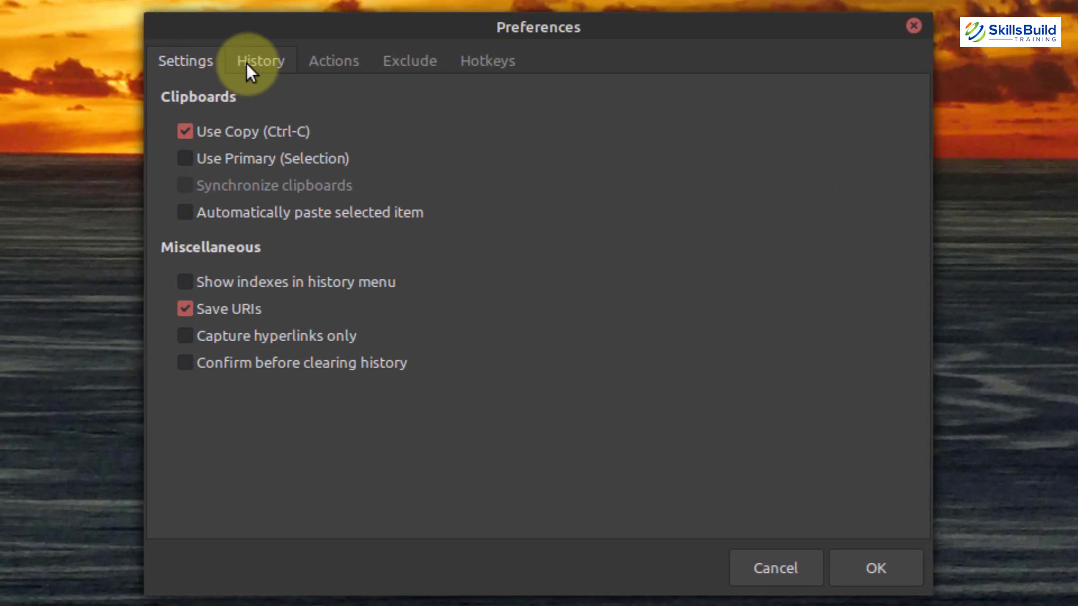
left_click(247, 64)
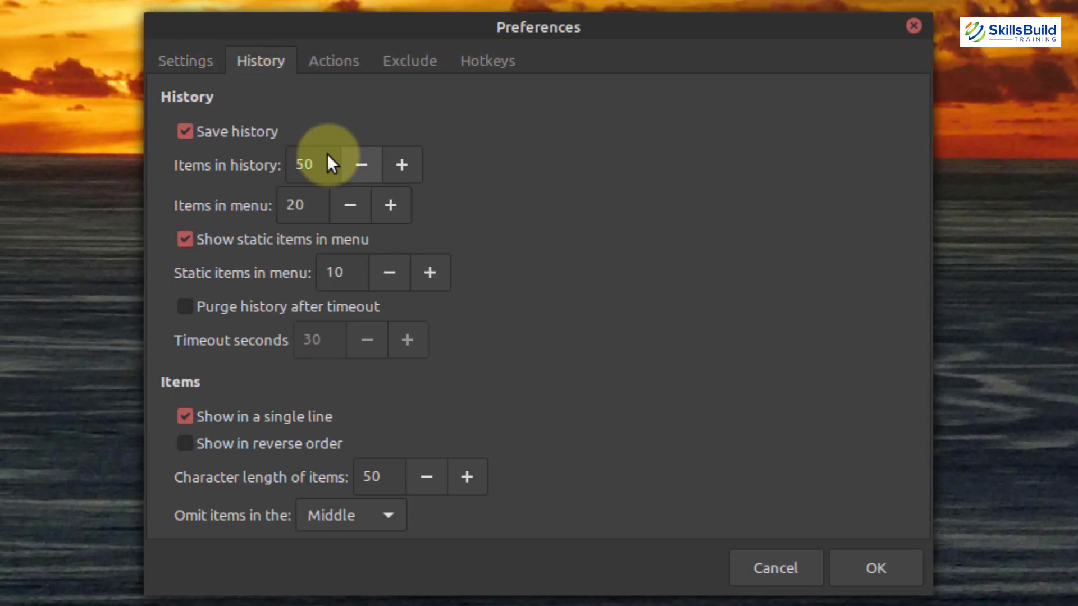
Try lower and higher limits for ClipIt's items in history, finish at 50, and accept the preferences
left_click(359, 164)
left_click(360, 163)
left_click(359, 164)
left_click(359, 164)
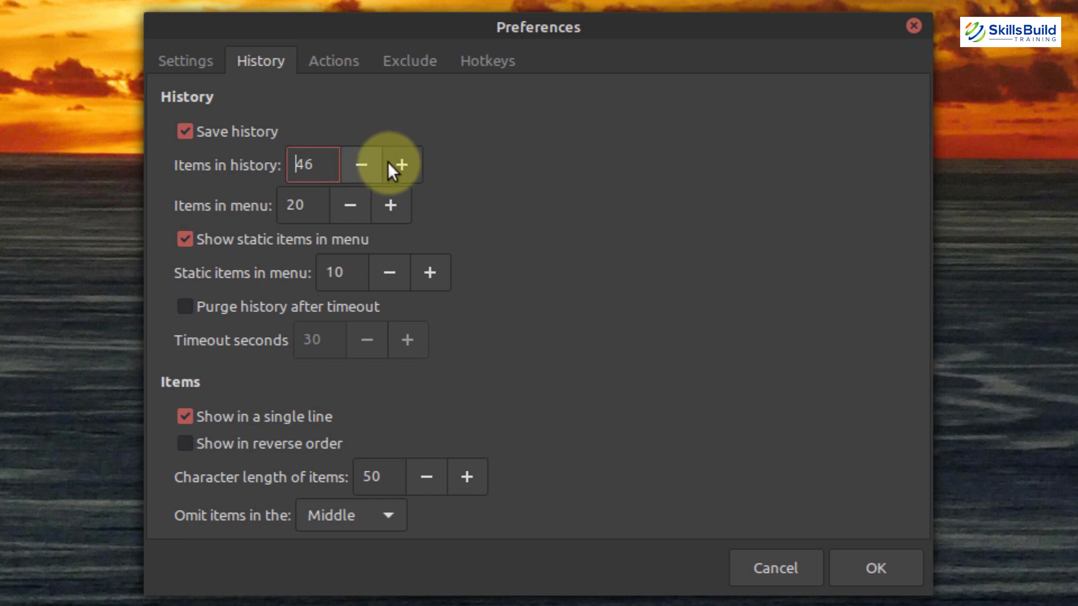
left_click(405, 160)
left_click(405, 160)
left_click(405, 160)
left_click(405, 160)
left_click(406, 160)
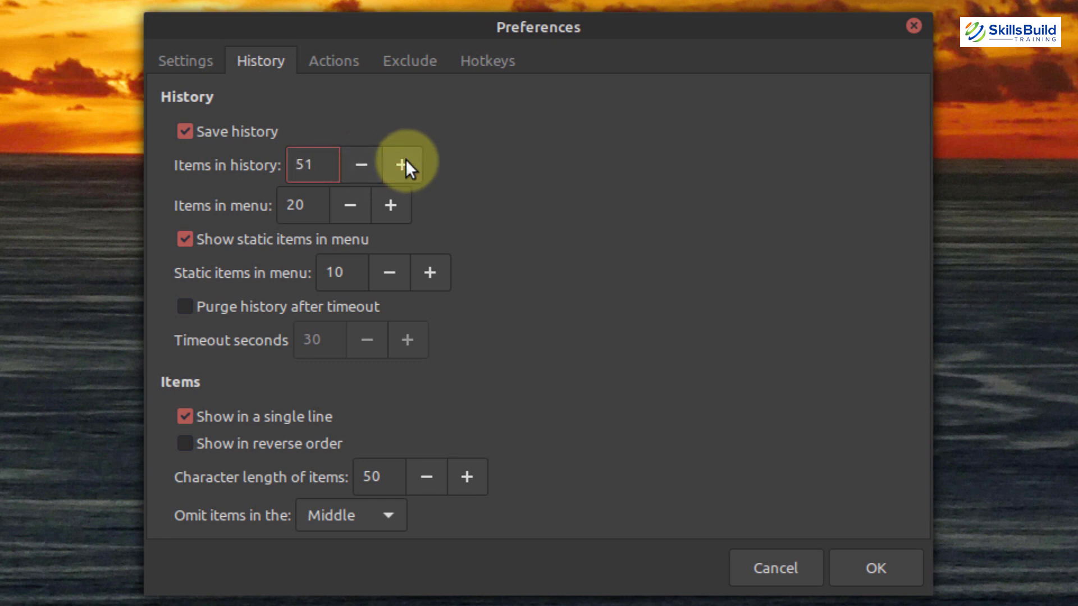
left_click(353, 162)
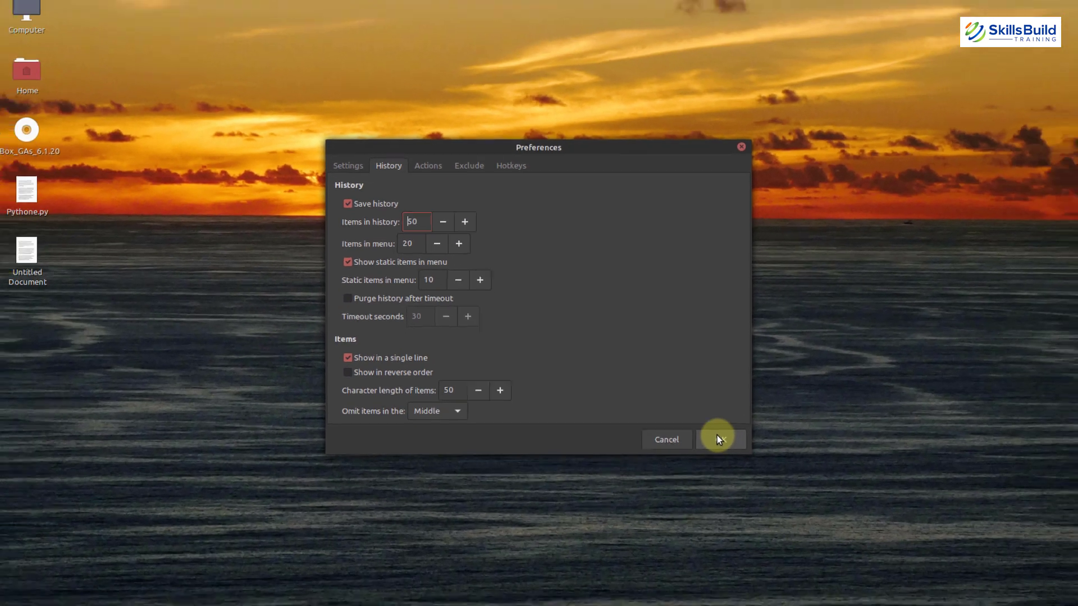
left_click(876, 568)
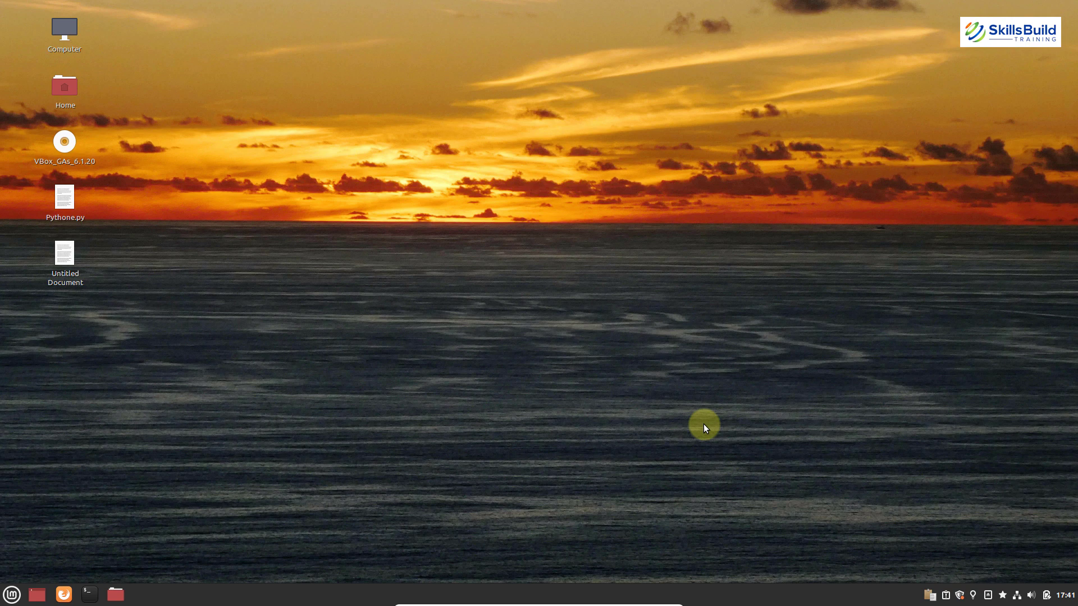
Open System Settings, find the Keyboard settings and display the keyboard layouts
key("super")
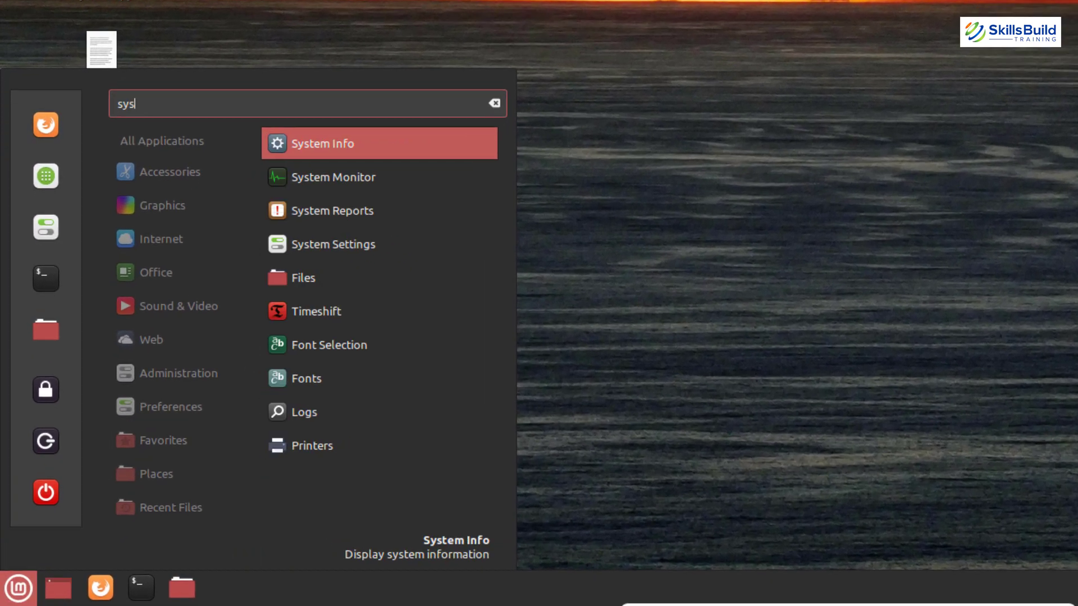
type("tem")
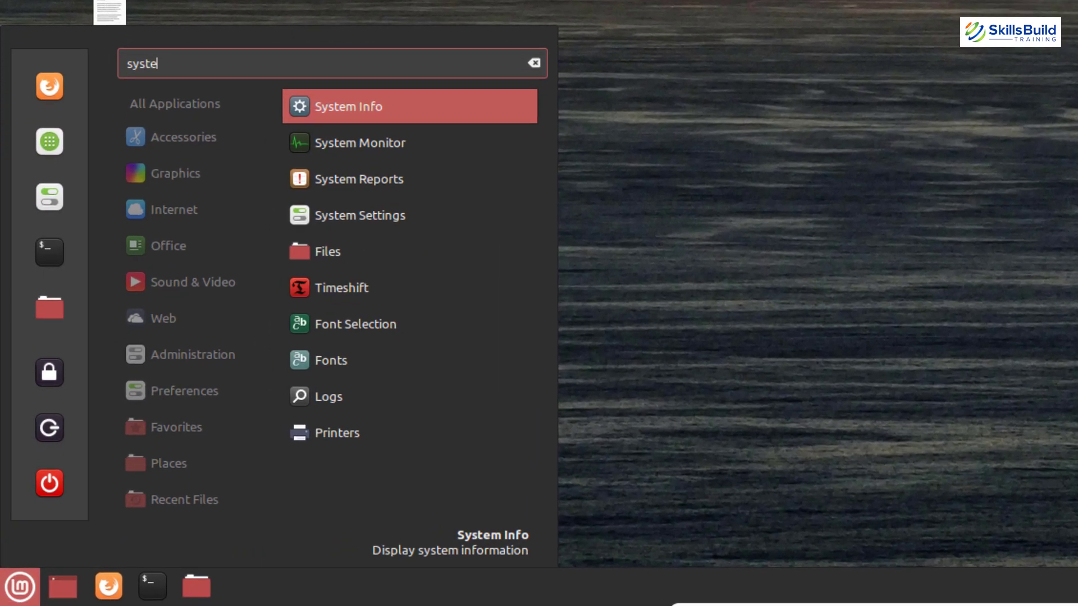
key("Down")
key("Down")
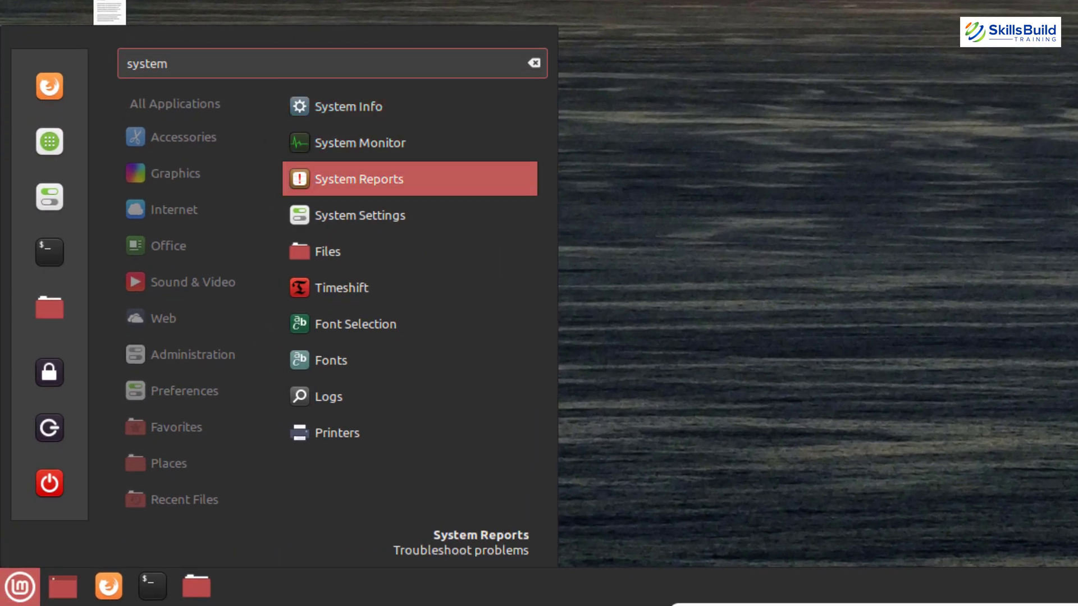
key("Down")
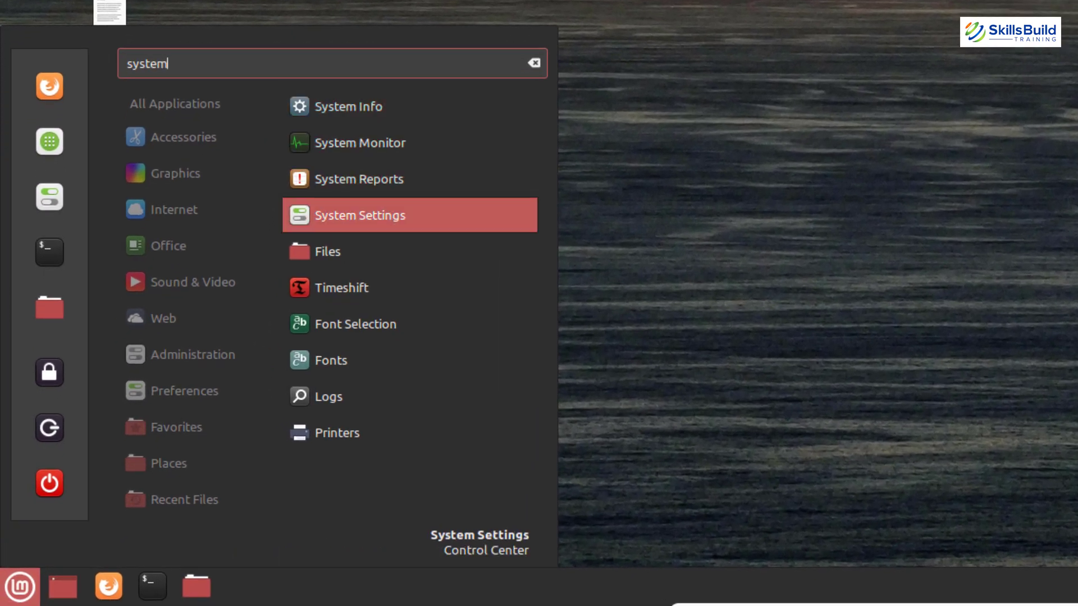
key("Return")
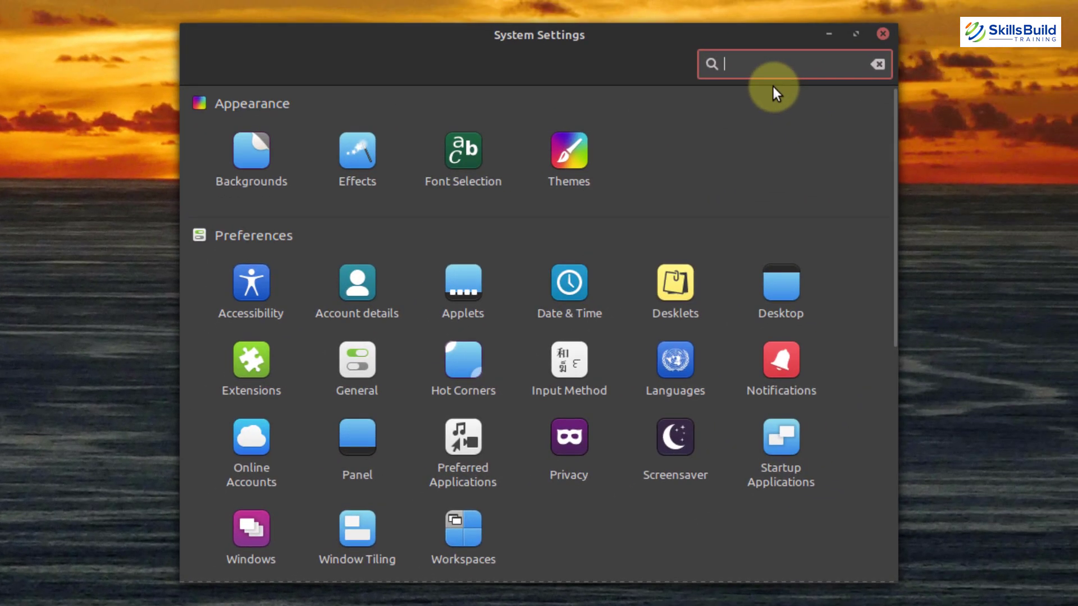
type("keyb")
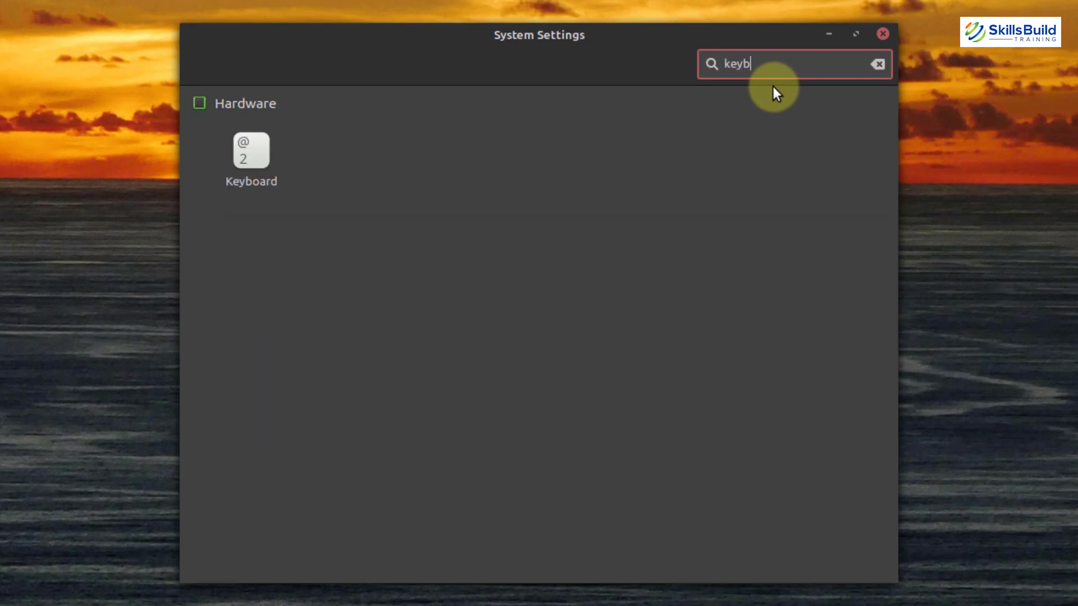
left_click(240, 139)
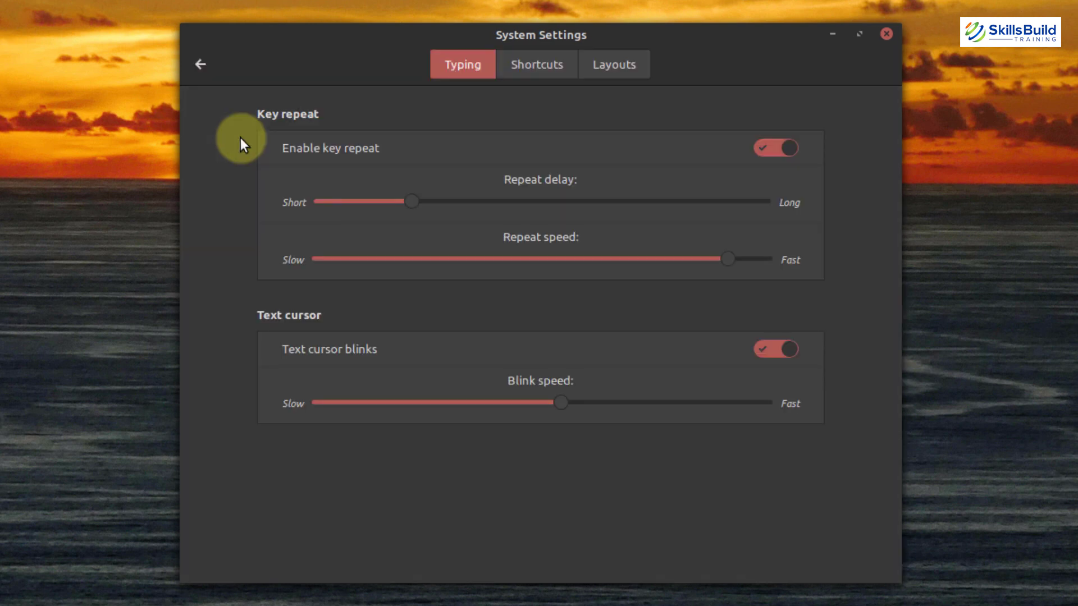
left_click(624, 61)
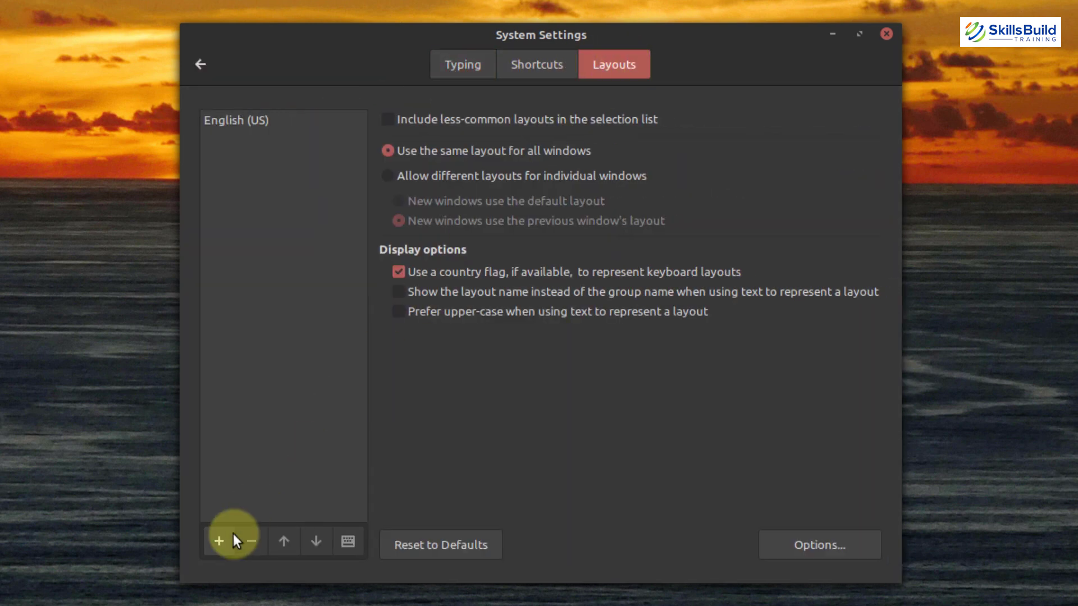
Add Canadian Multilingual as a second keyboard layout
left_click(233, 536)
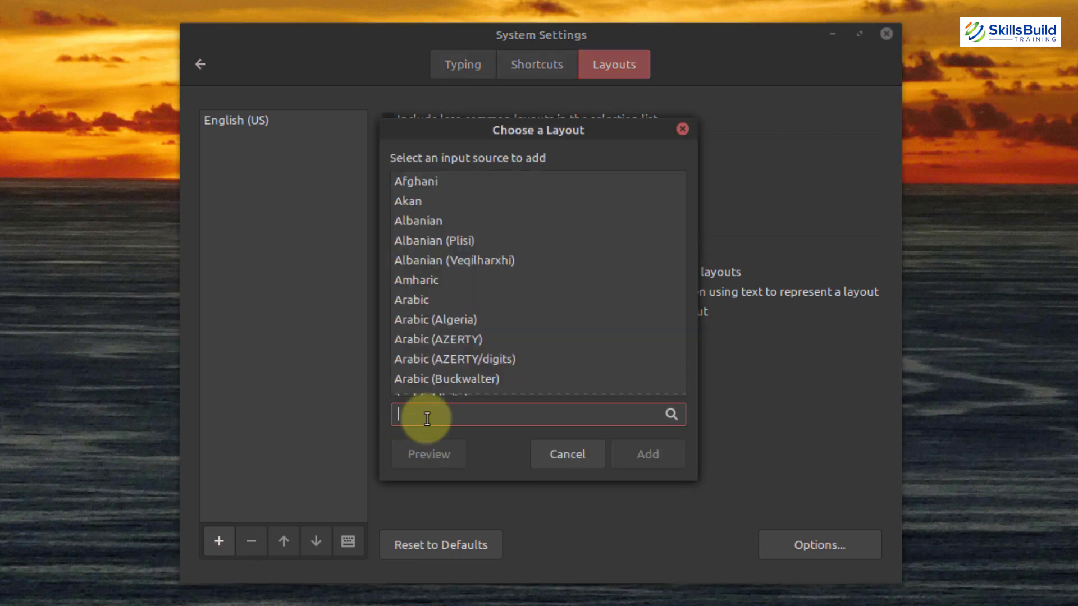
type("cana")
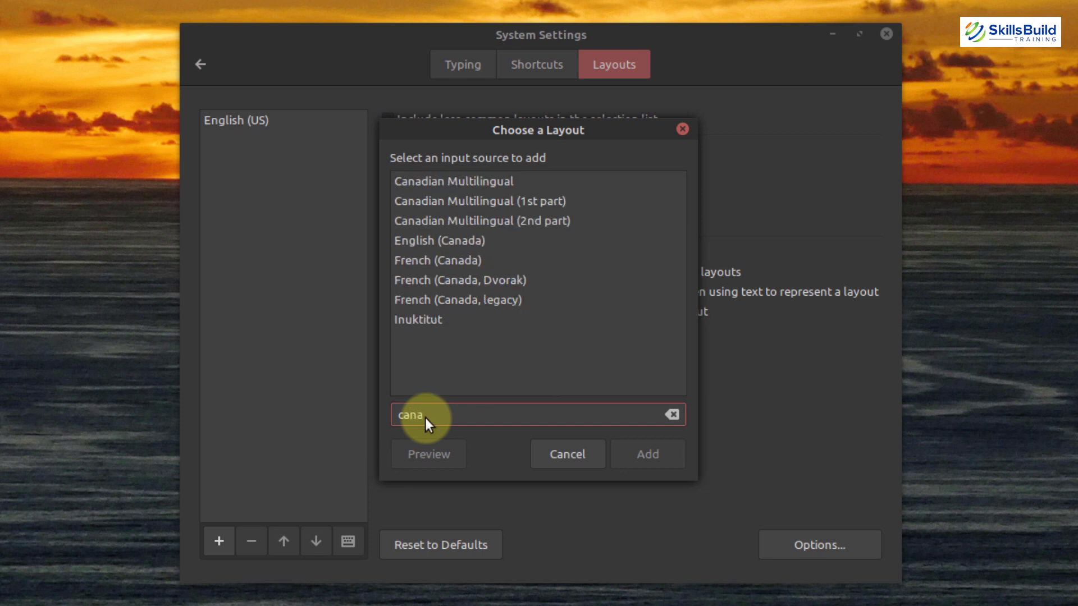
left_click(432, 181)
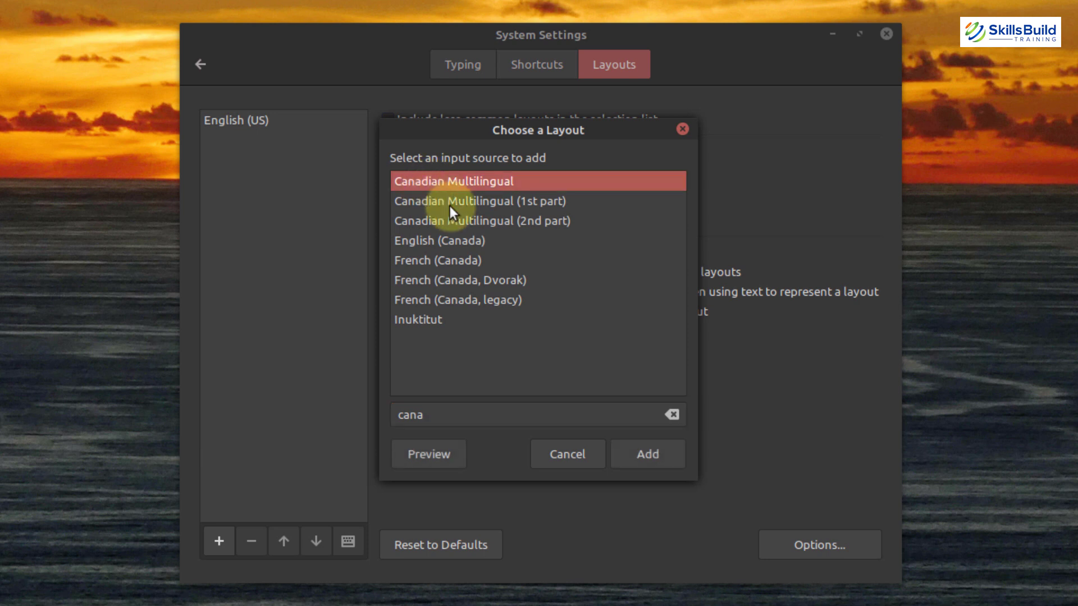
left_click(636, 455)
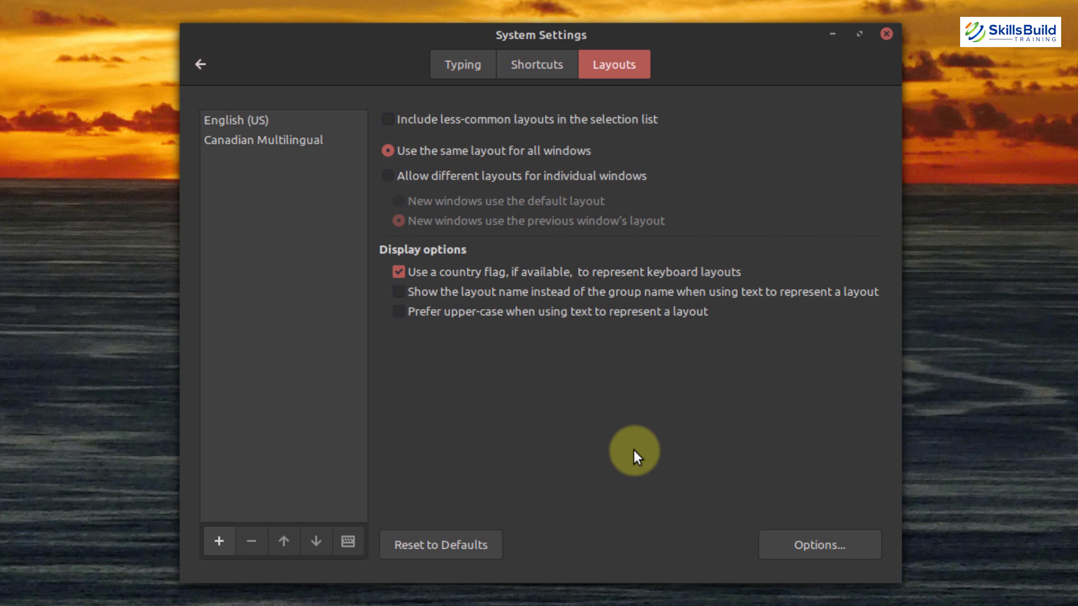
Enable Alt+Shift for switching to another layout in the keyboard layout options, and close the settings
left_click(791, 546)
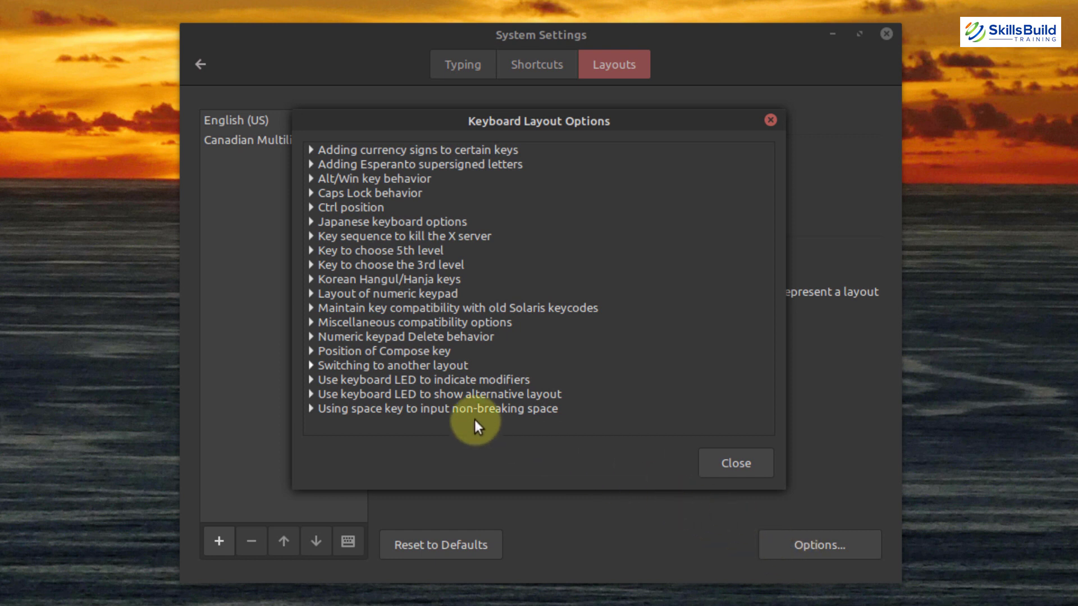
left_click(336, 366)
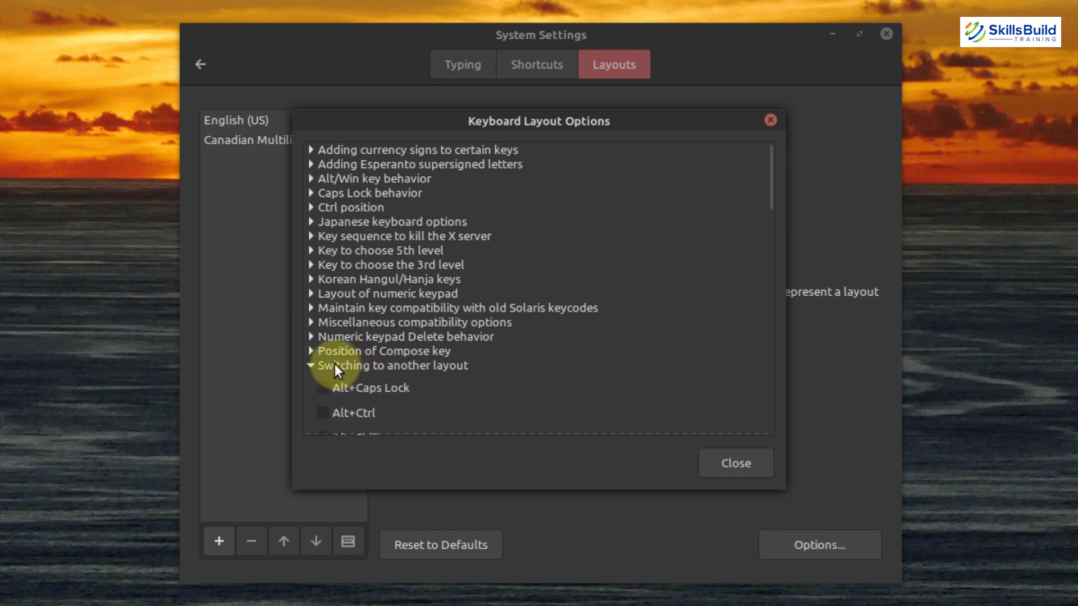
scroll(334, 363, "down", 3)
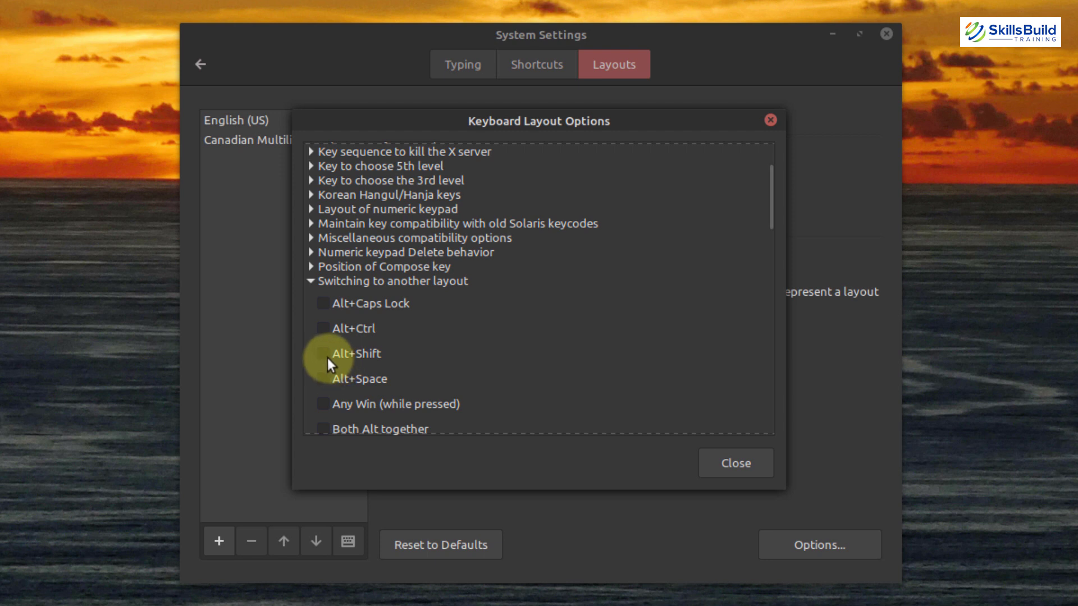
left_click(321, 353)
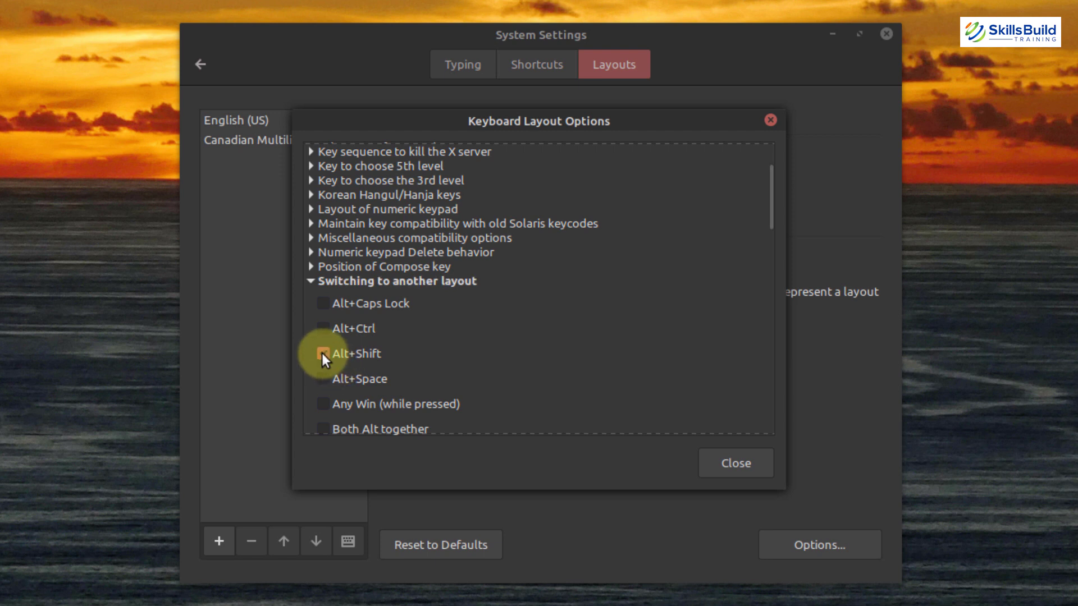
left_click(728, 462)
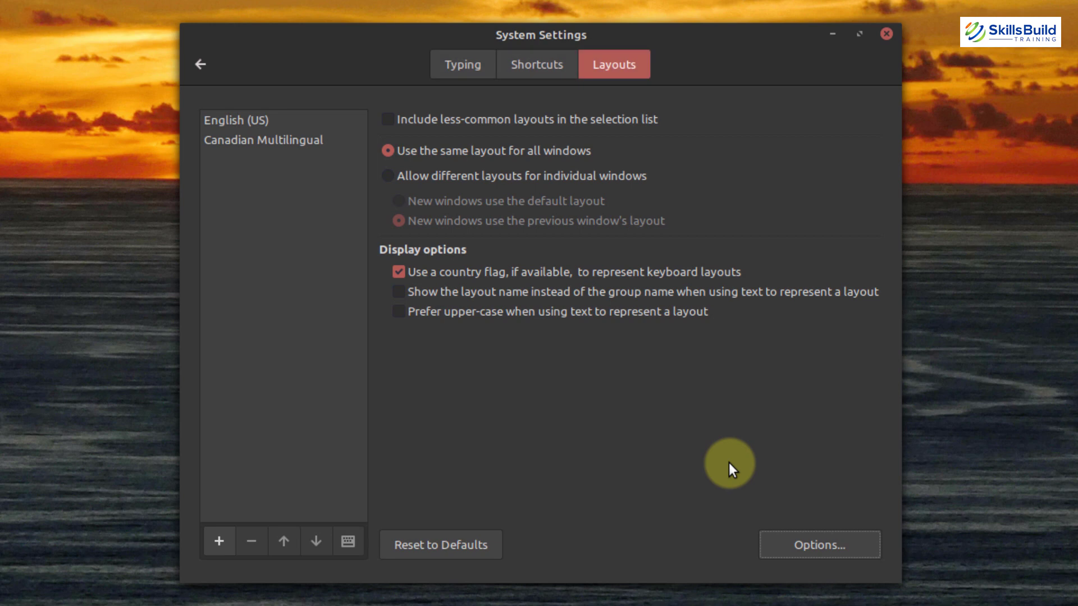
left_click(886, 34)
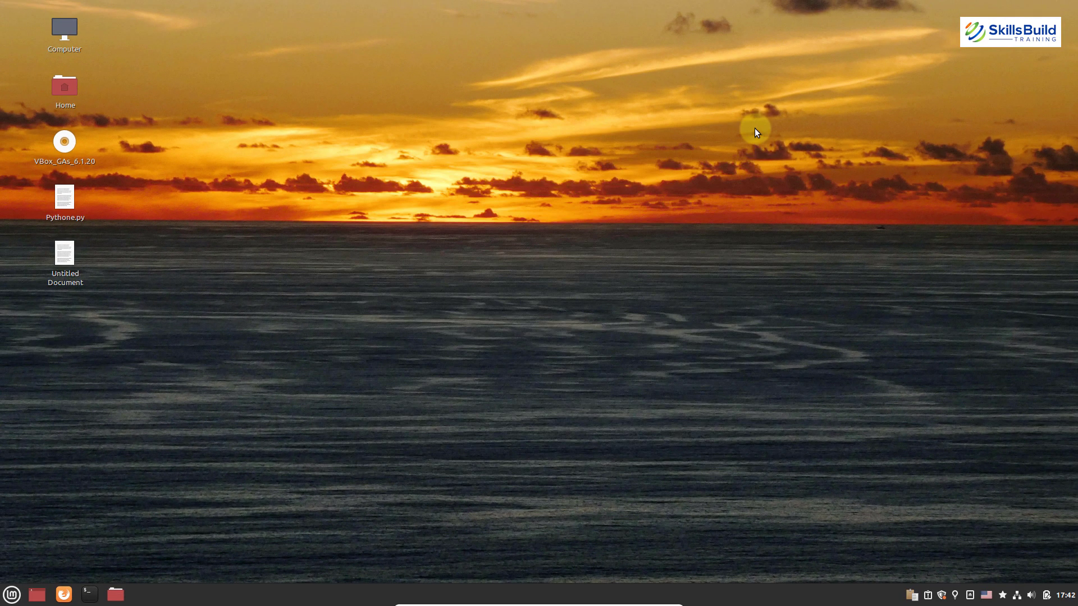
Toggle the active keyboard layout between English (US) and Canadian Multilingual, finishing on Canadian Multilingual
key("alt+shift")
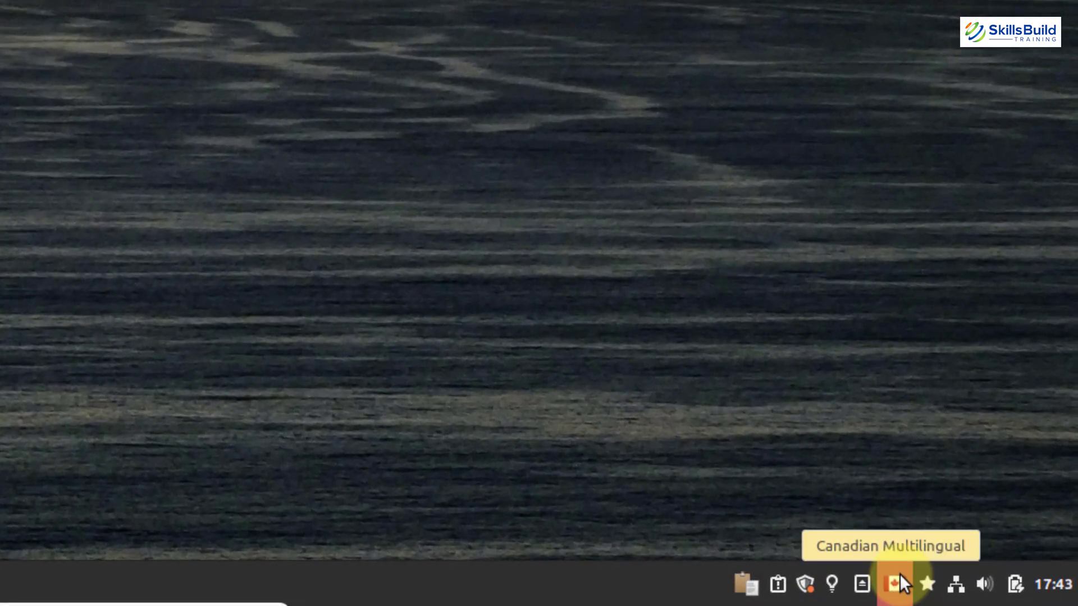
key("alt+shift")
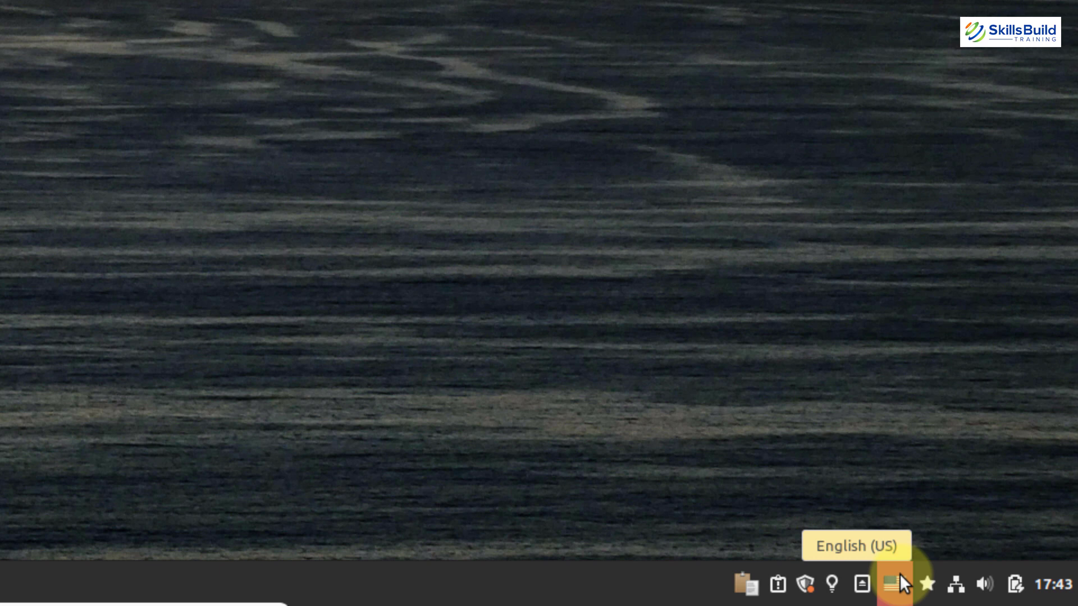
key("alt+shift")
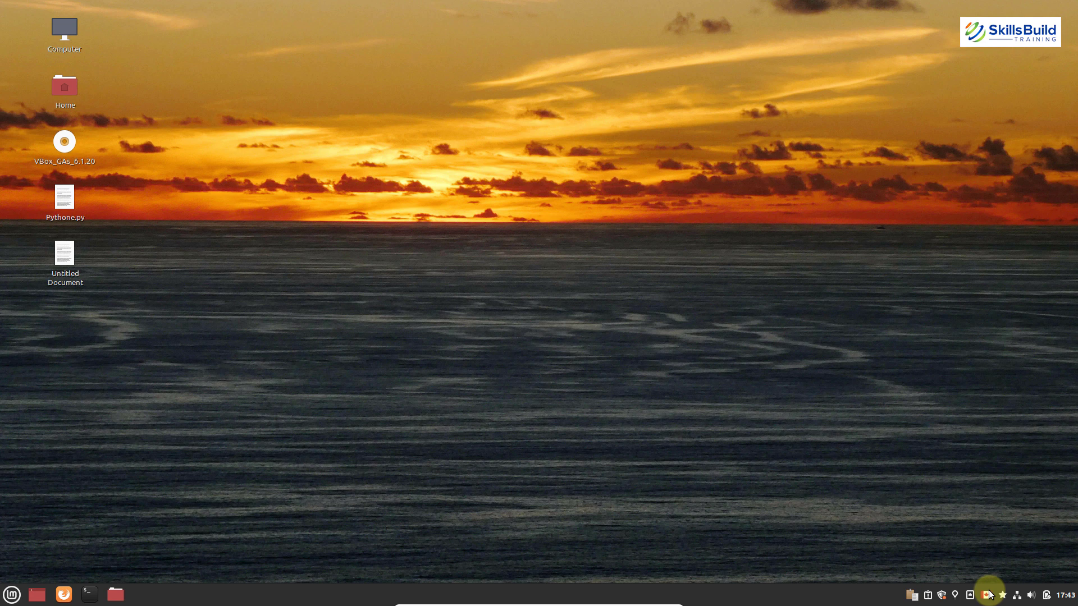
Reopen System Settings, find the Keyboard settings and display the keyboard shortcuts
left_click(12, 595)
left_click(21, 393)
type("key")
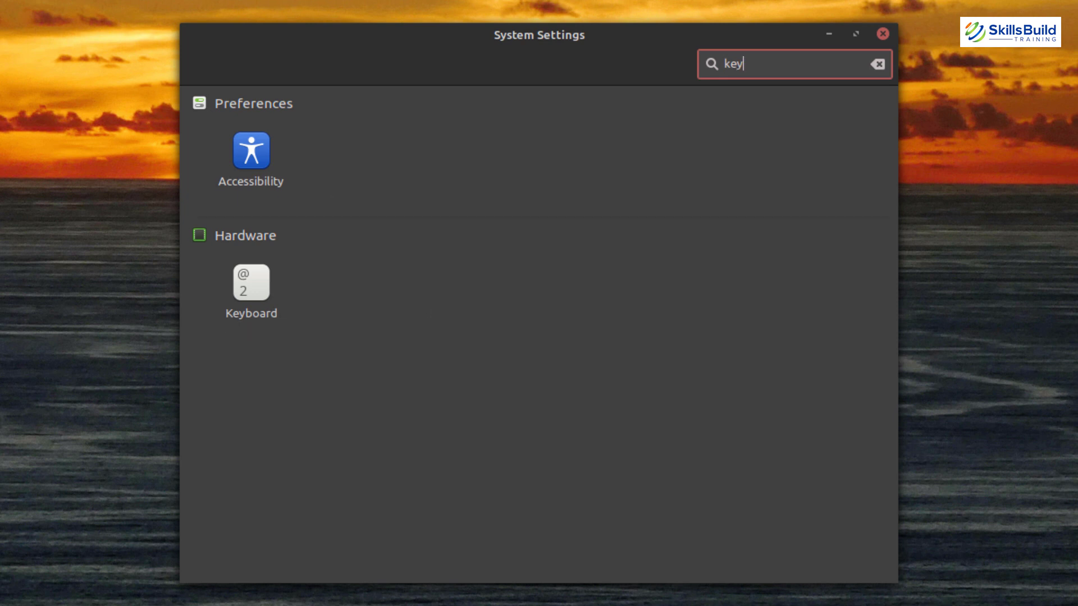
left_click(231, 291)
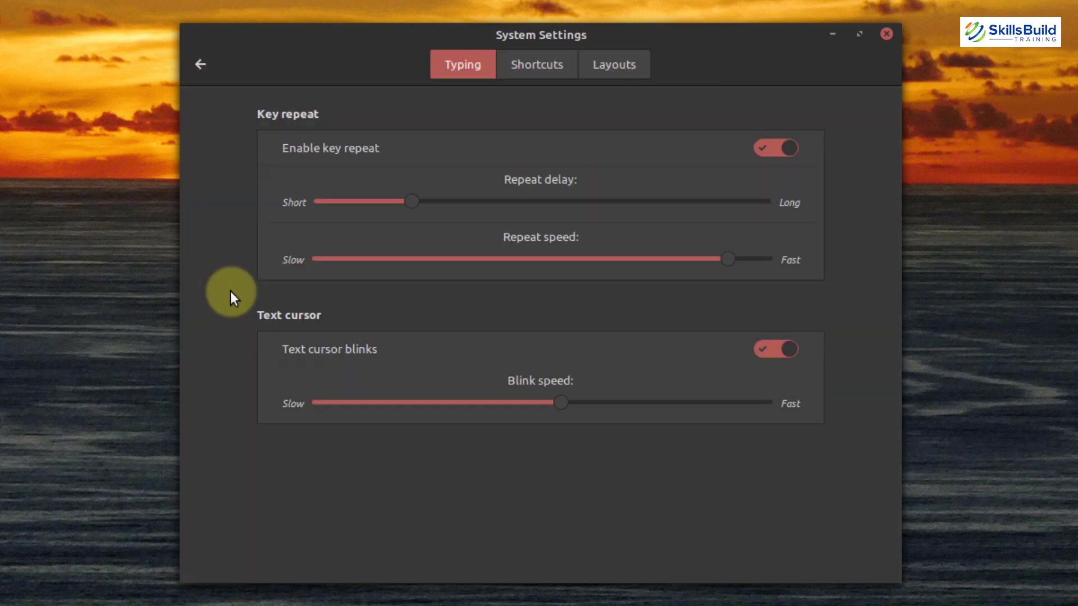
left_click(545, 69)
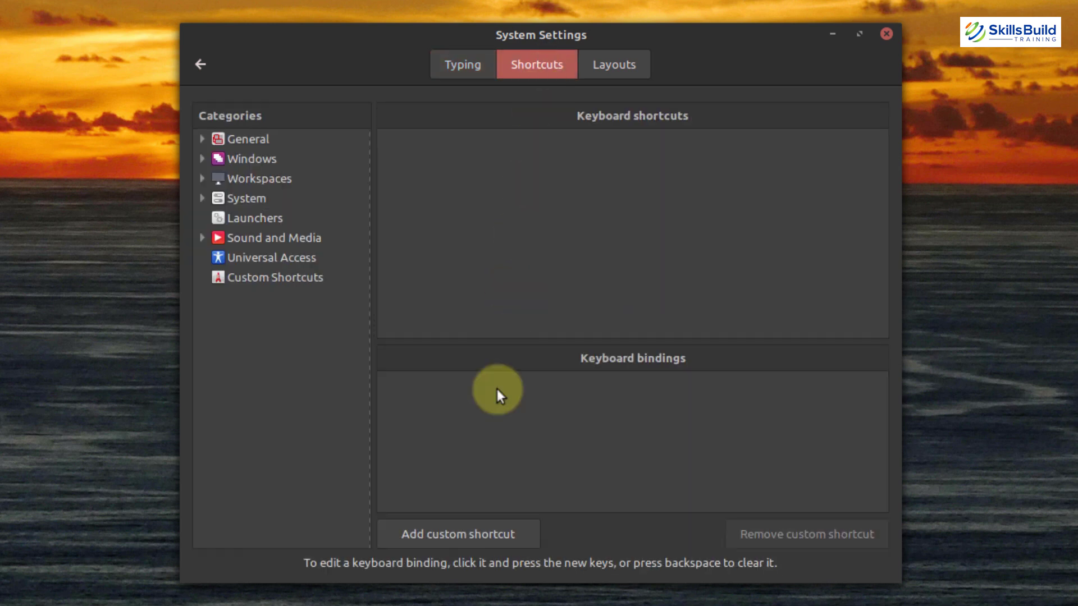
Add a custom shortcut named xkill that runs the command xkill, and bind it to Ctrl+Escape
left_click(473, 535)
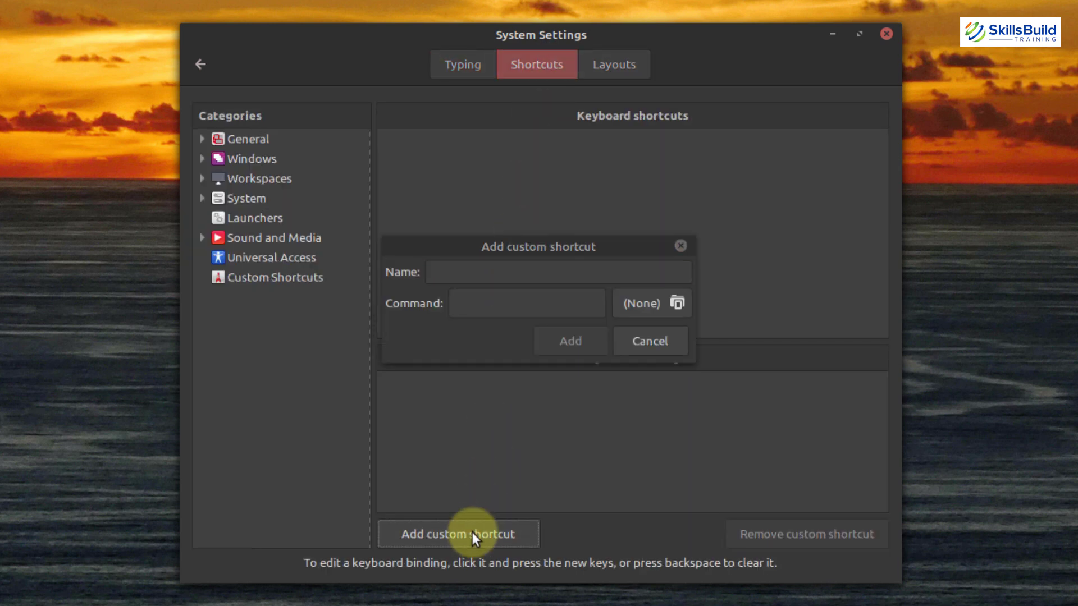
left_click(469, 271)
type("xkill")
left_click(523, 303)
type("xkill")
left_click(568, 344)
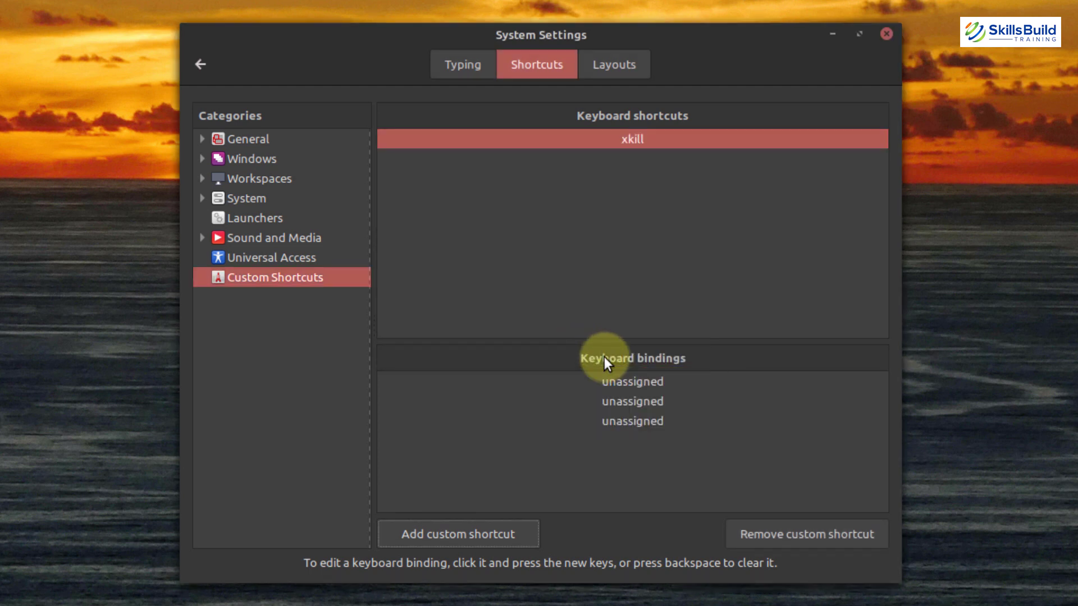
left_click(641, 382)
key("ctrl+Escape")
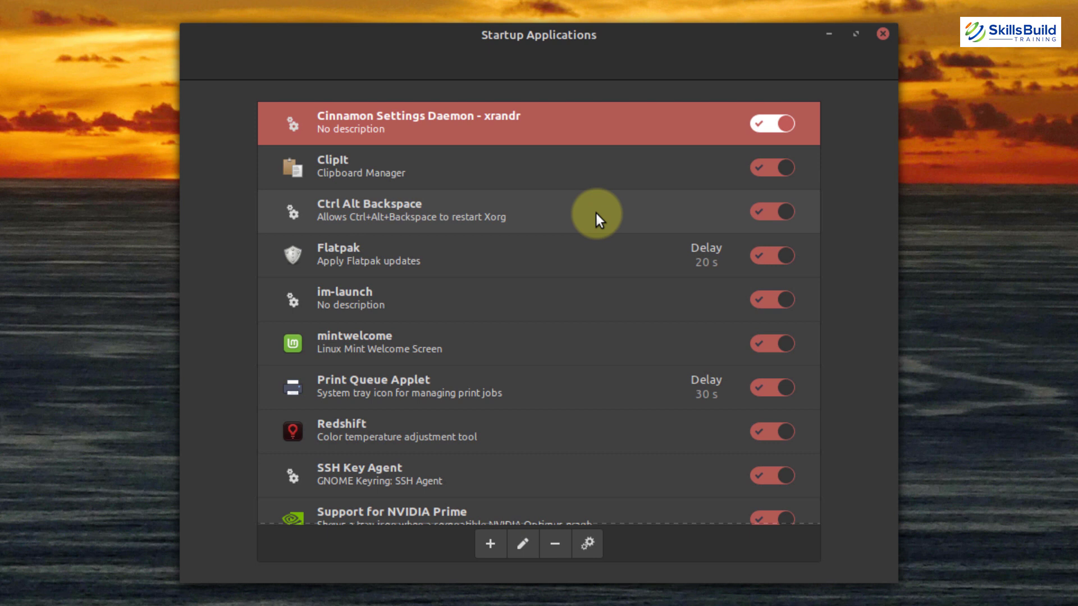
Review the list of startup applications and close it
scroll(595, 213, "down", 5)
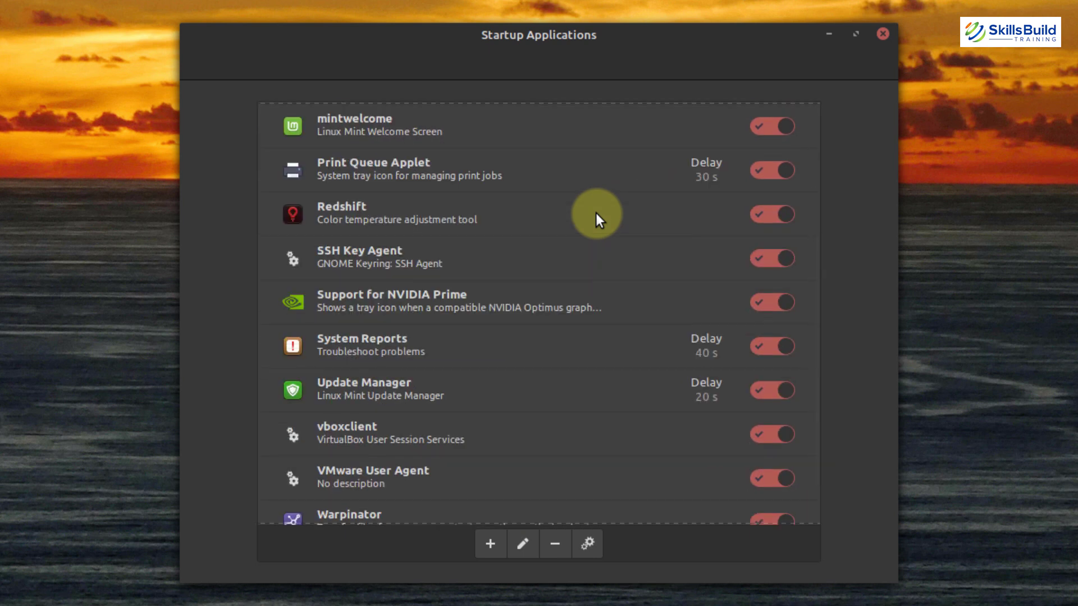
scroll(595, 213, "up", 5)
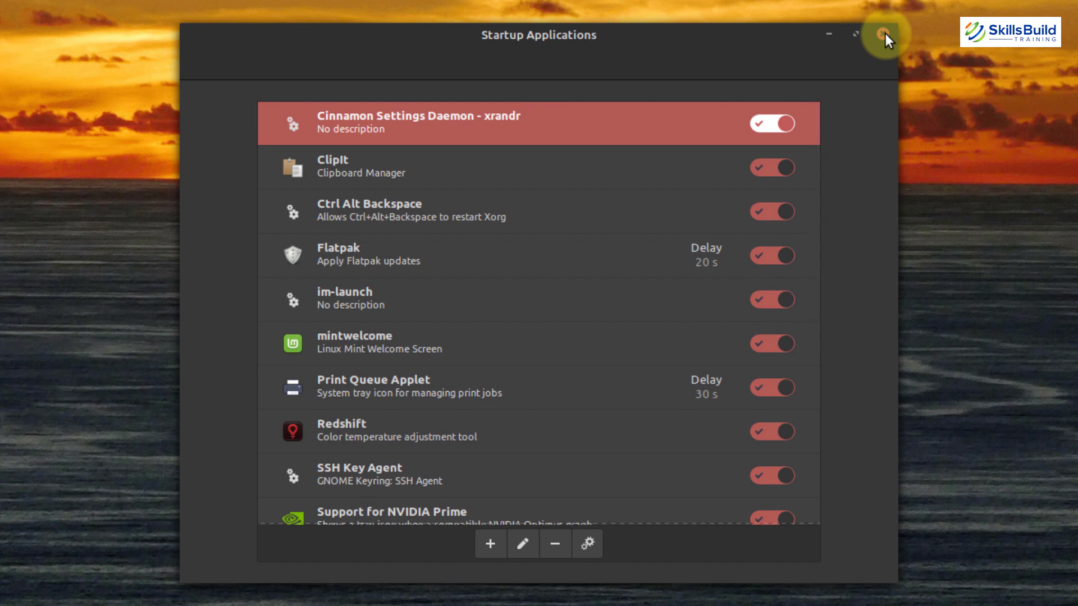
left_click(884, 34)
Open a terminal window
key("ctrl+alt+t")
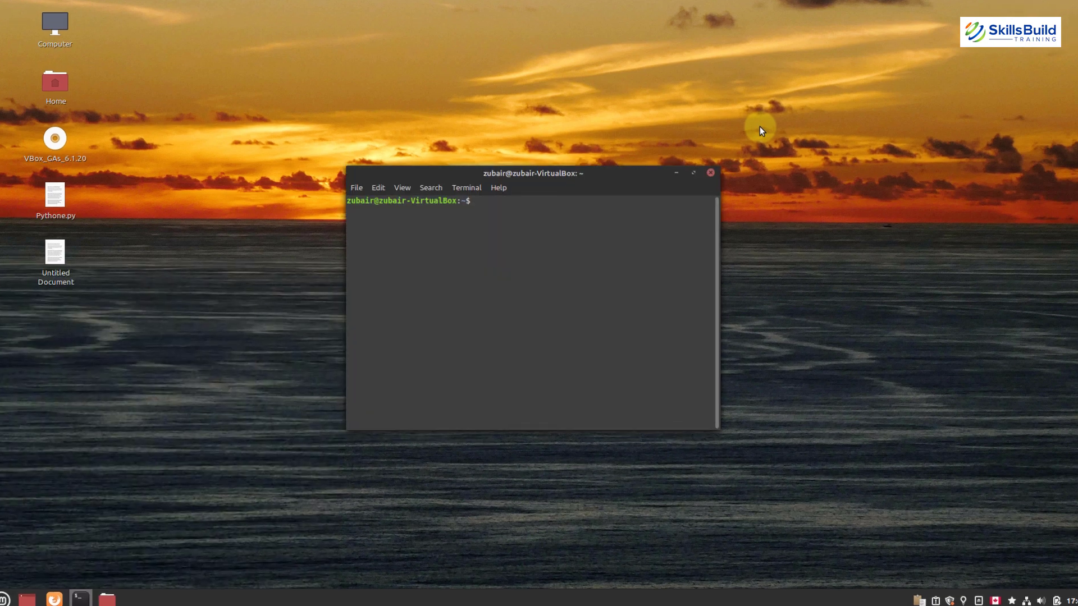